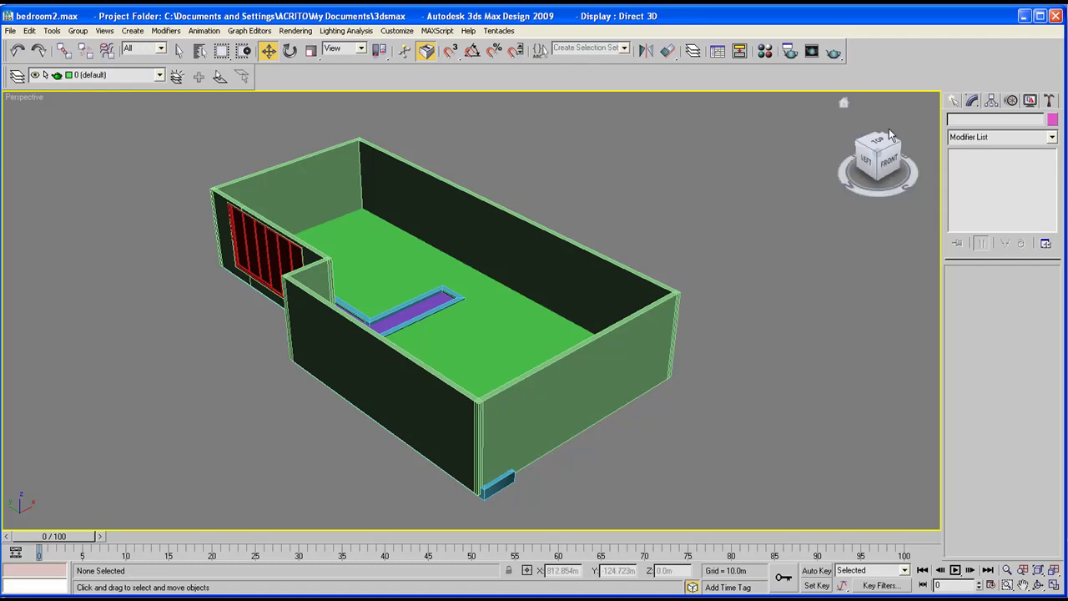
# Create a tall, narrow standard box in the Top view, straddling the wall opposite the red window and lower than the walls.
pyautogui.click(956, 101)
pyautogui.click(1010, 142)
pyautogui.click(997, 151)
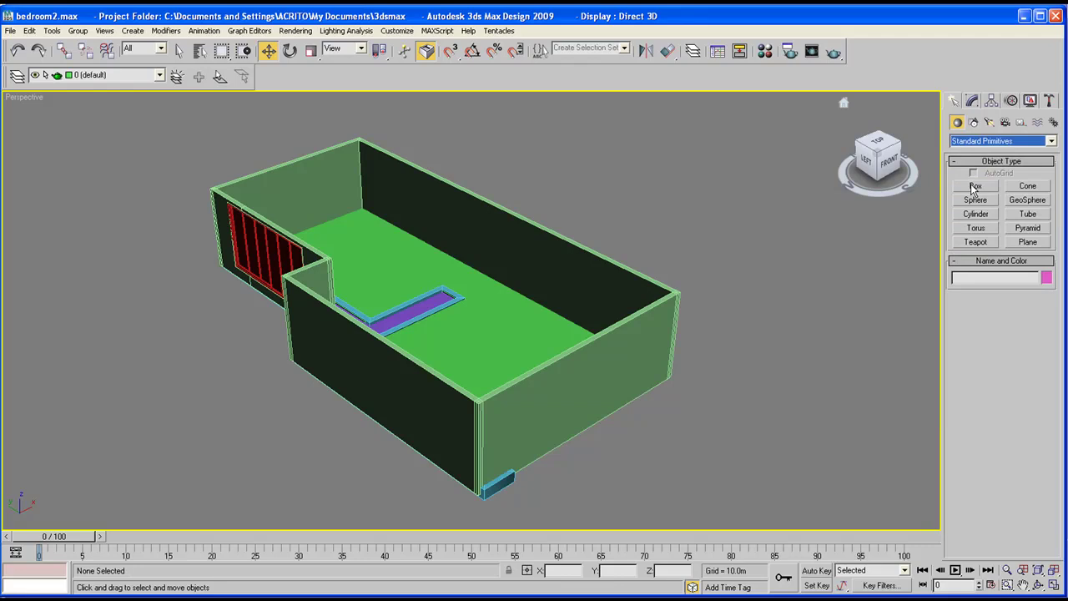
pyautogui.click(975, 186)
pyautogui.click(1055, 585)
pyautogui.click(253, 176)
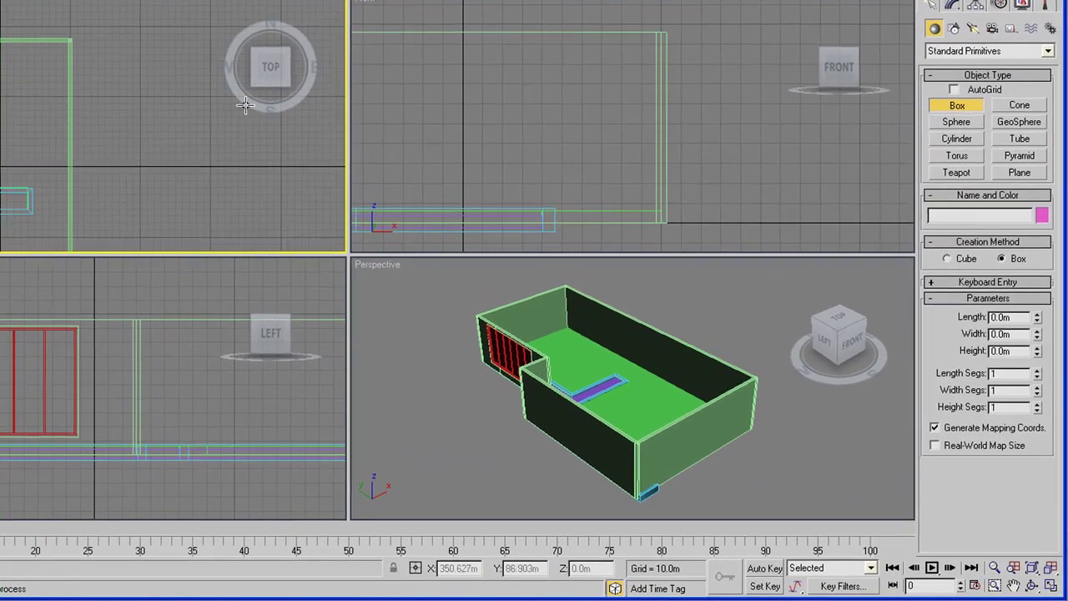
pyautogui.moveTo(74, 36); pyautogui.dragTo(106, 232)
pyautogui.moveTo(332, 349); pyautogui.dragTo(330, 349)
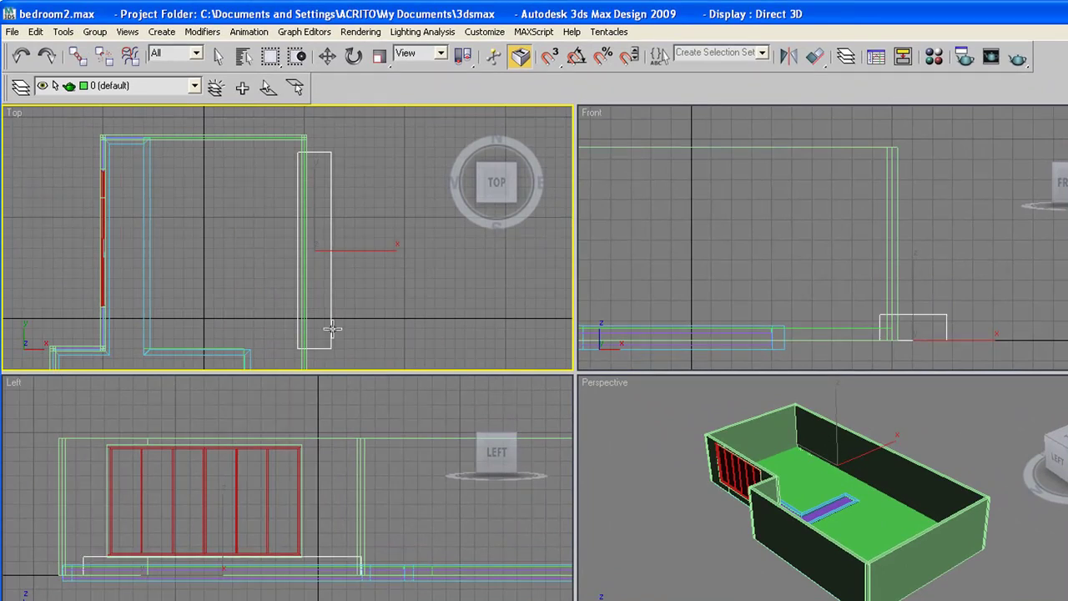
pyautogui.click(339, 276)
# Raise the new box vertically in the Front view so its base sits above floor level.
pyautogui.moveTo(770, 259); pyautogui.dragTo(822, 270, button='middle')
pyautogui.click(326, 56)
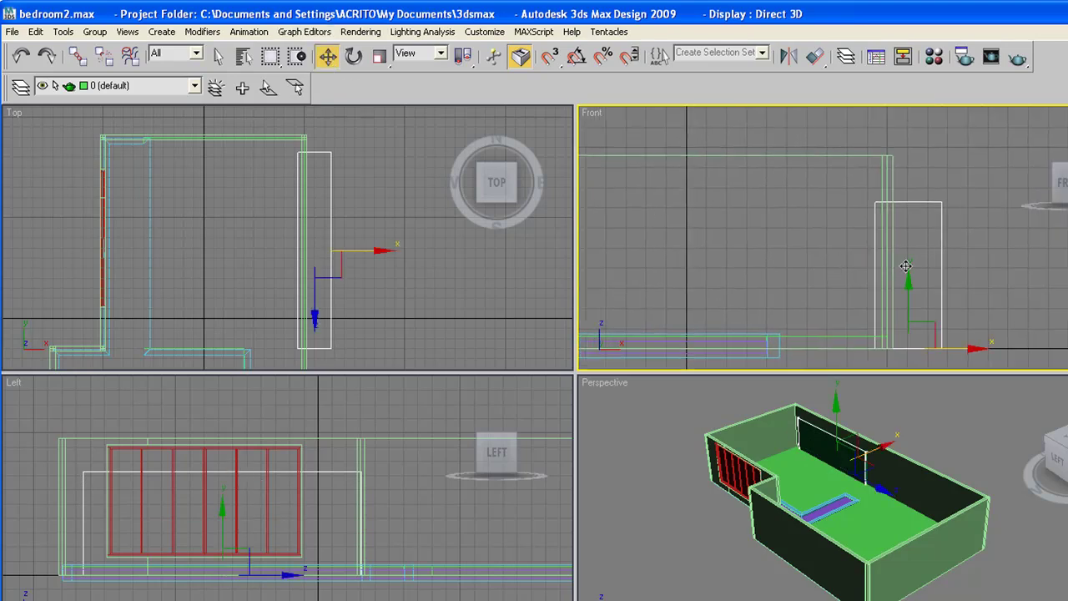
pyautogui.moveTo(912, 281); pyautogui.dragTo(907, 260)
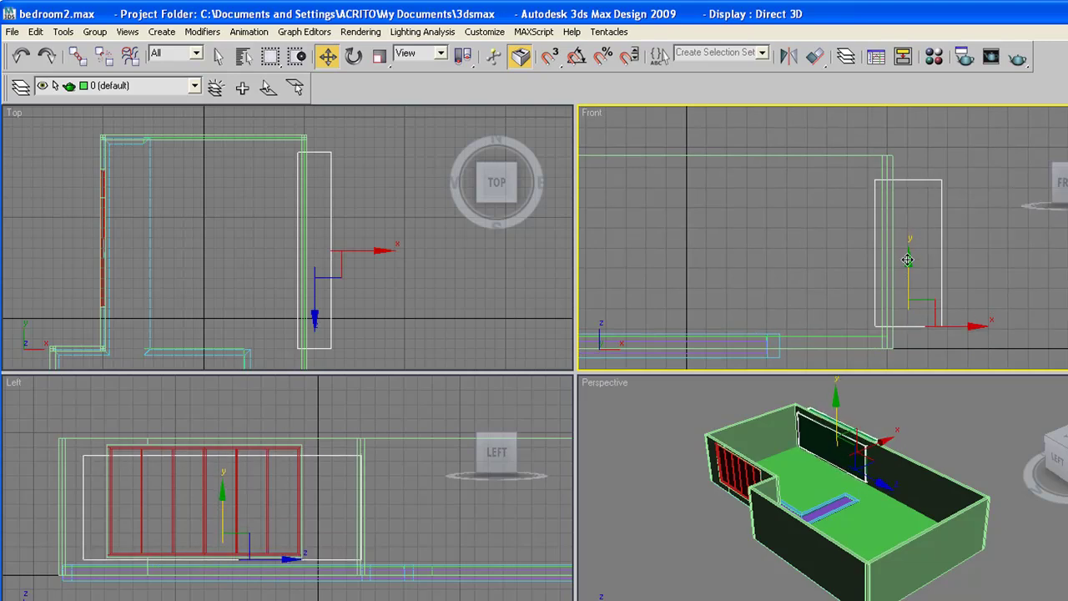
# Change the object color of the wall-straddling box to purple.
pyautogui.scroll(5, 820, 509)
pyautogui.moveTo(826, 517); pyautogui.dragTo(861, 554, button='middle')
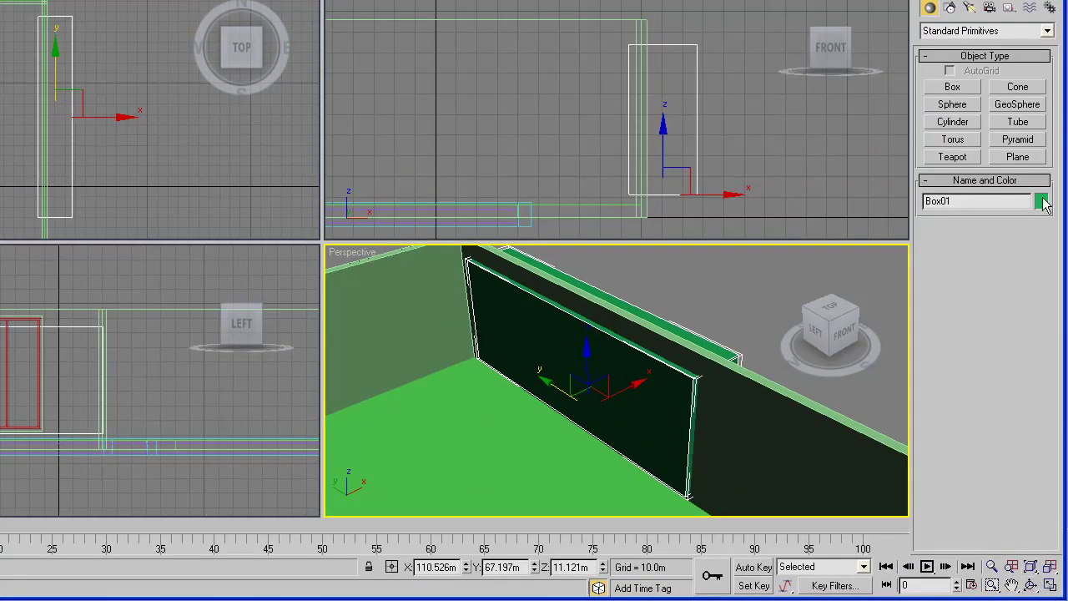
pyautogui.click(1041, 202)
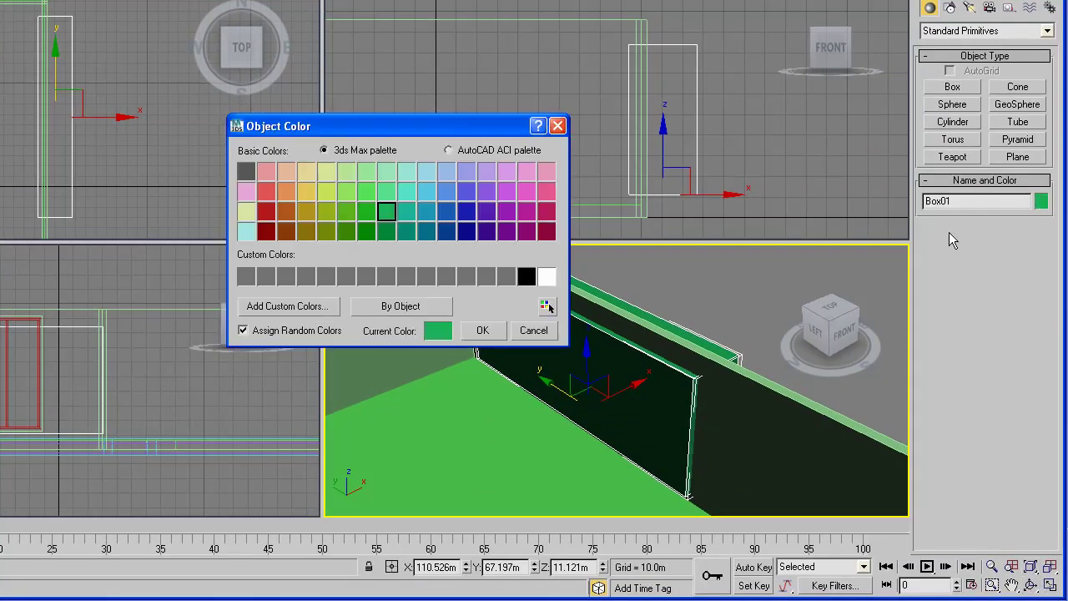
pyautogui.click(504, 216)
pyautogui.click(482, 334)
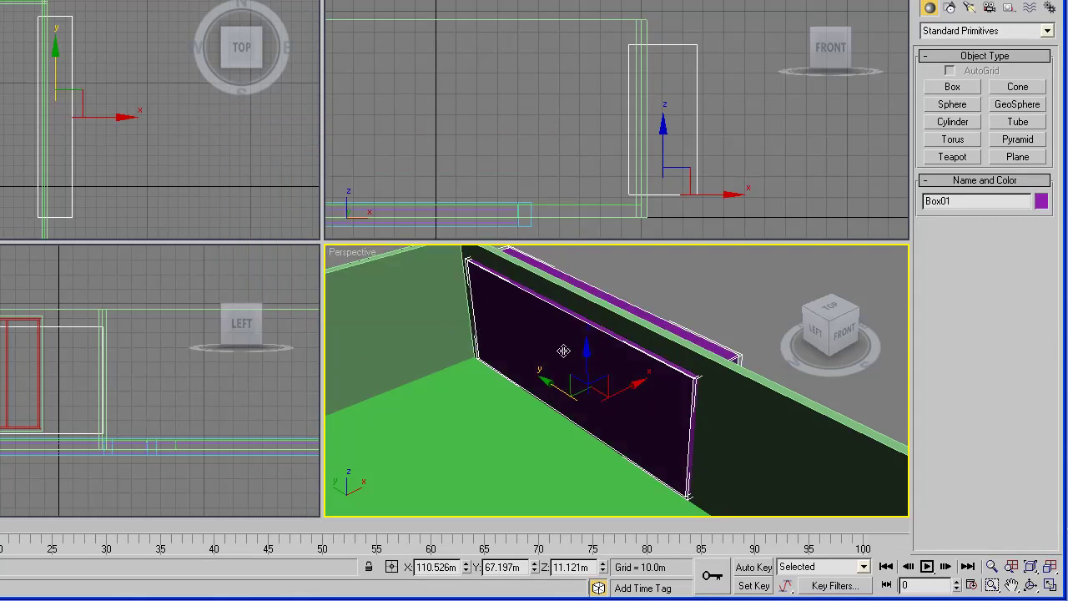
# Clone the purple box along the X axis, placing the copy outside the room at about X 214.7 m.
pyautogui.click(1050, 586)
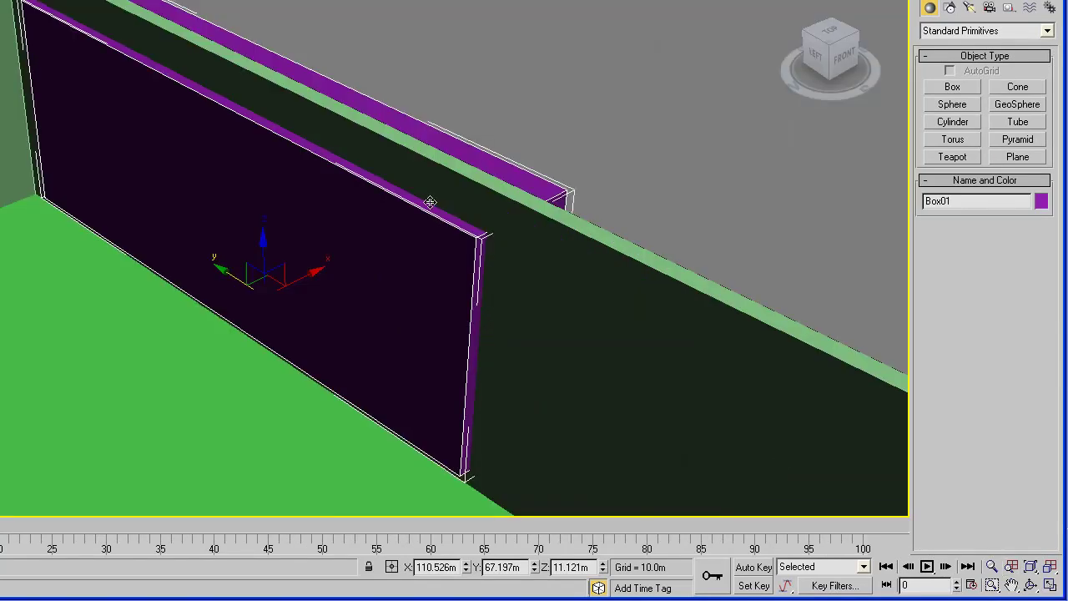
pyautogui.moveTo(358, 214); pyautogui.dragTo(406, 215, button='middle')
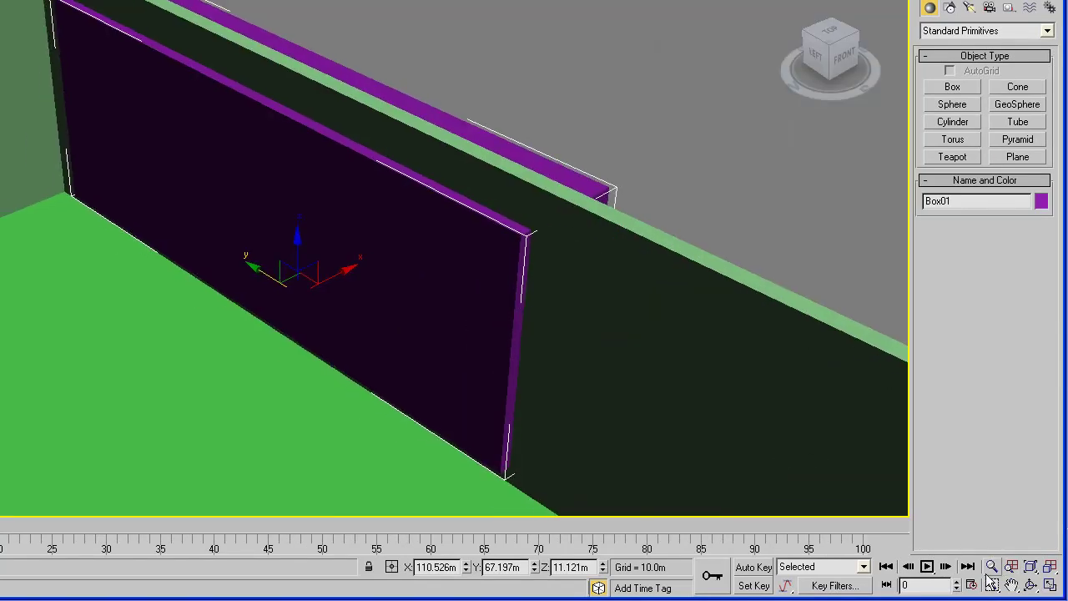
pyautogui.click(1030, 585)
pyautogui.moveTo(361, 214); pyautogui.dragTo(312, 270)
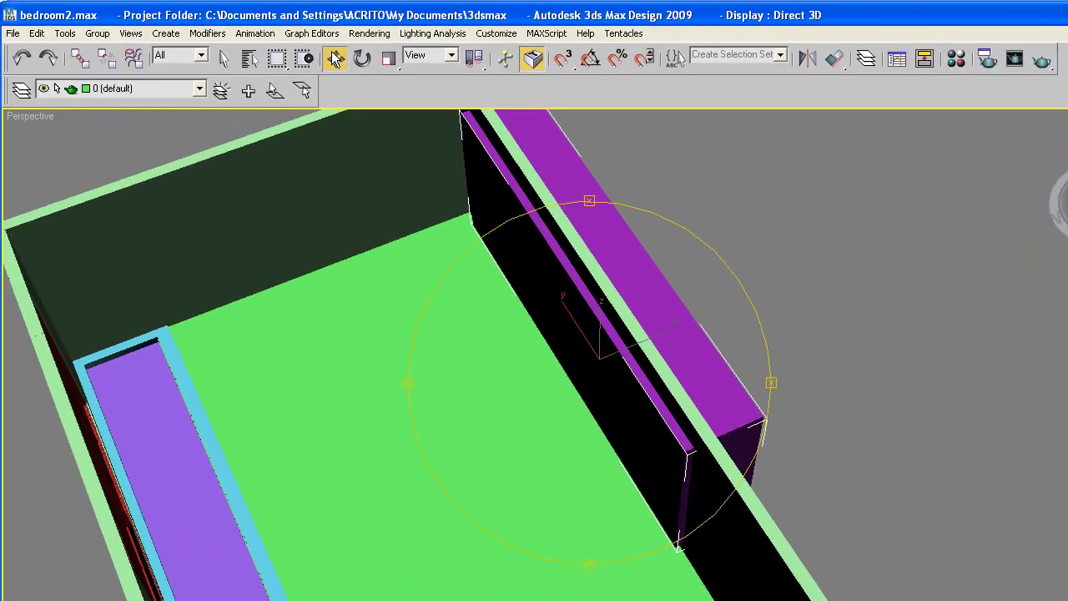
pyautogui.click(335, 57)
pyautogui.moveTo(557, 274); pyautogui.dragTo(512, 312, button='middle')
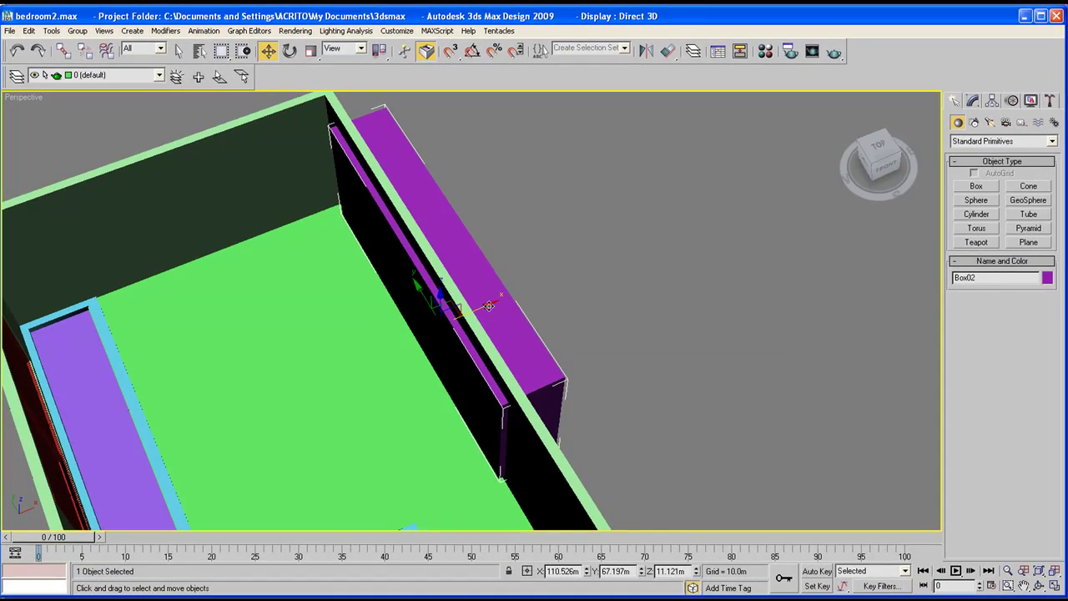
pyautogui.keyDown('shift'); pyautogui.moveTo(489, 306); pyautogui.dragTo(648, 239); pyautogui.keyUp('shift')
pyautogui.click(536, 366)
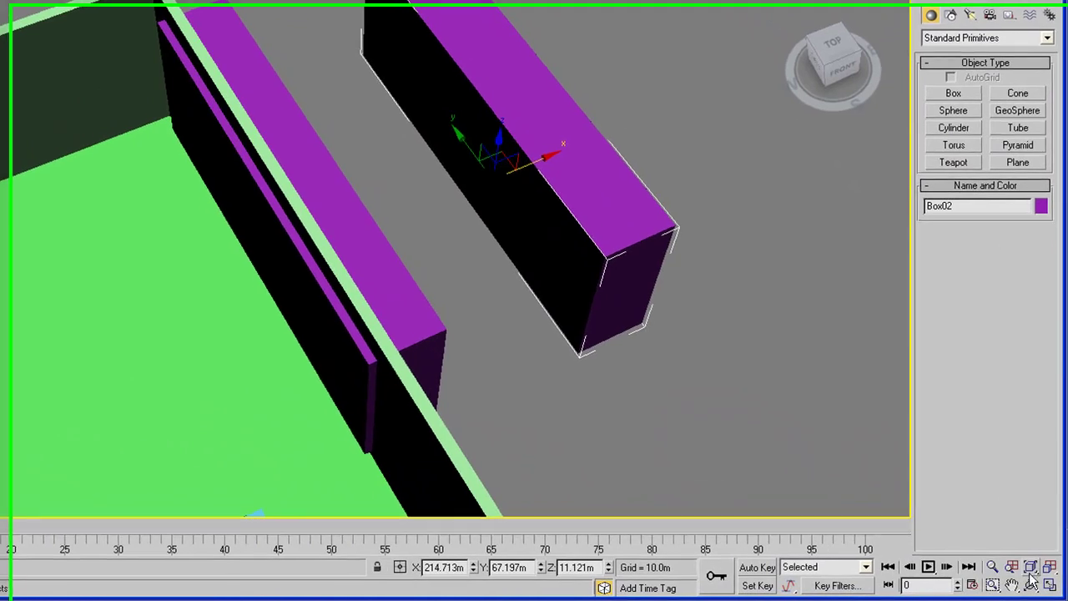
# Cut an opening in the walls with a Boolean Subtraction (A-B), using the original purple box as operand B.
pyautogui.click(1038, 586)
pyautogui.moveTo(584, 362); pyautogui.dragTo(292, 205)
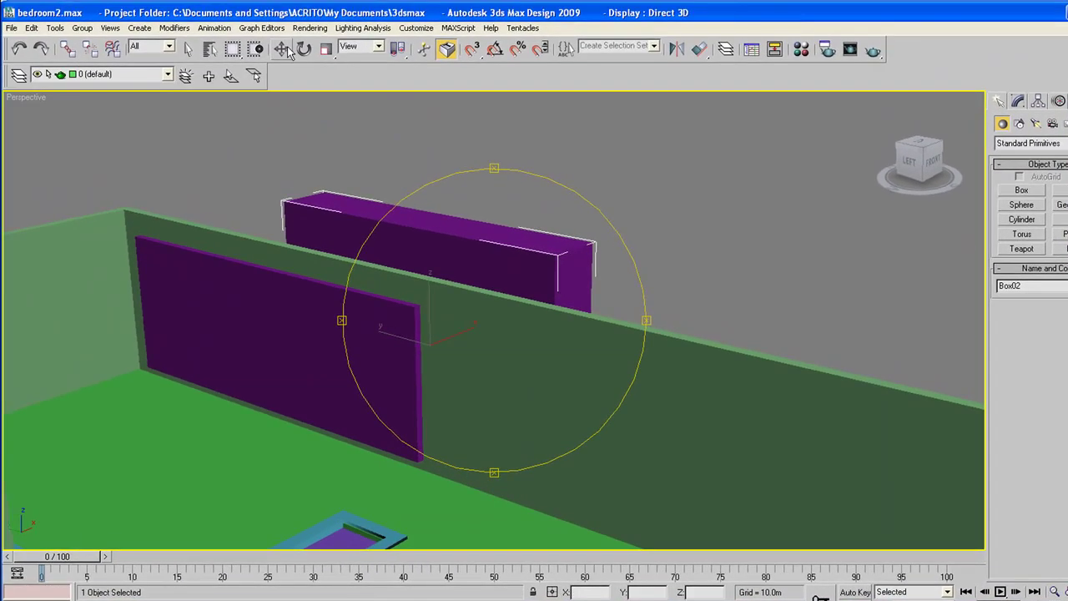
pyautogui.click(282, 48)
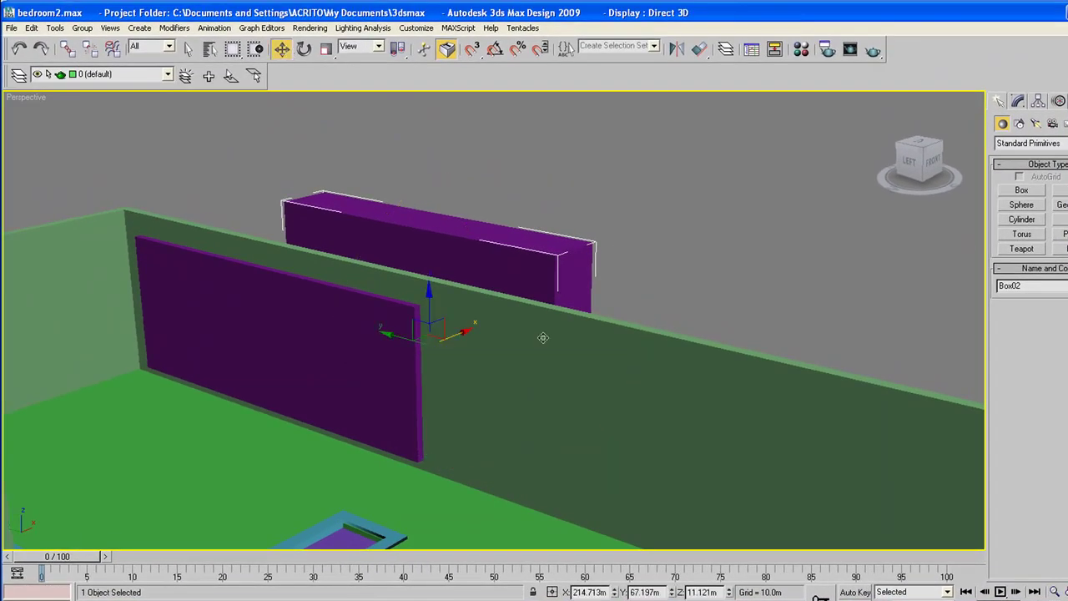
pyautogui.click(664, 346)
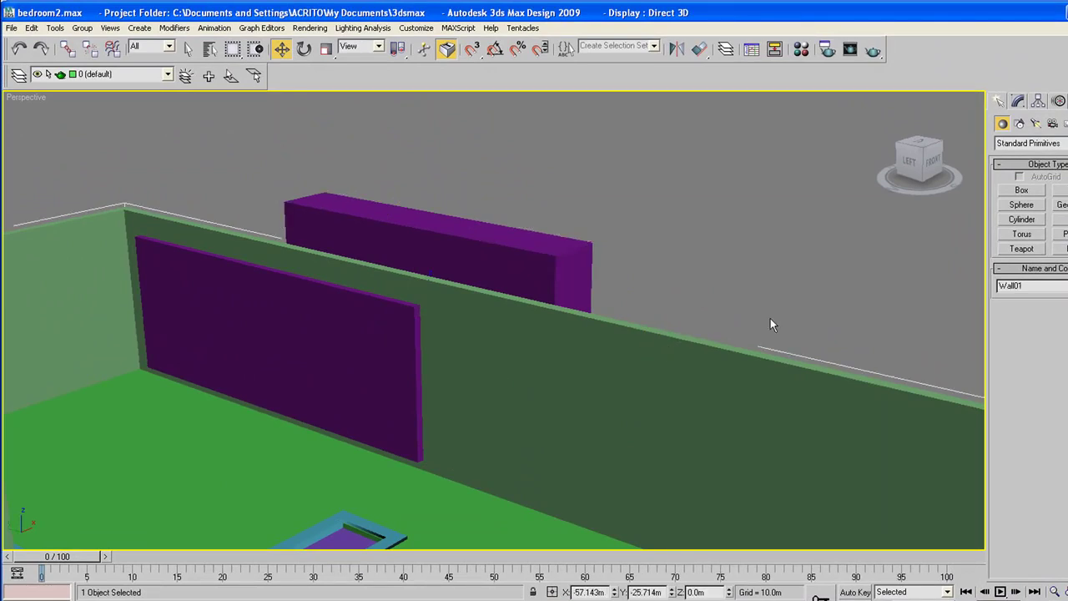
pyautogui.scroll(-4, 771, 319)
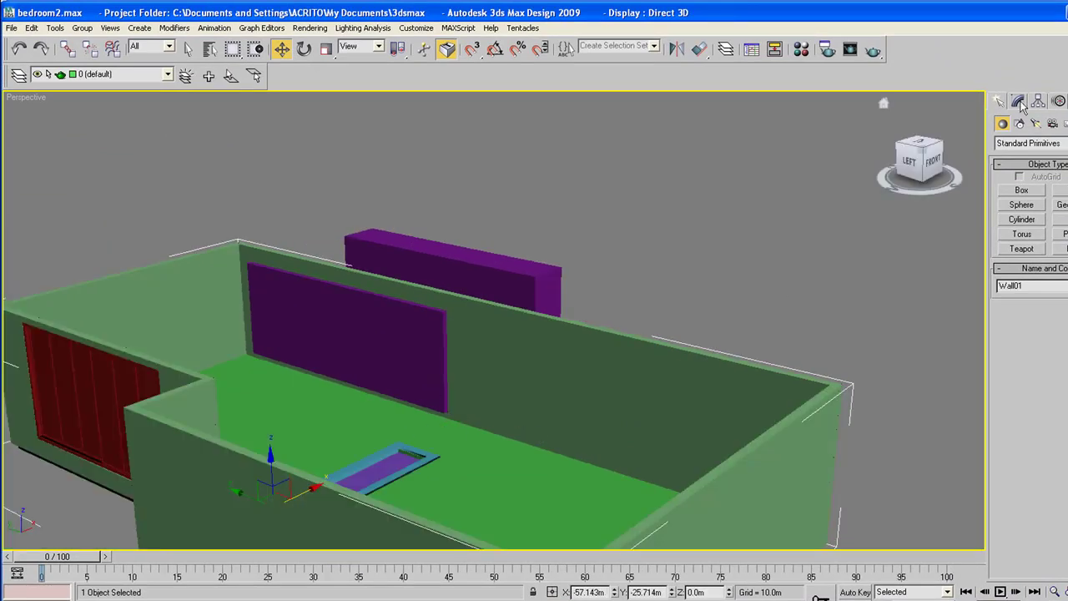
pyautogui.click(1039, 143)
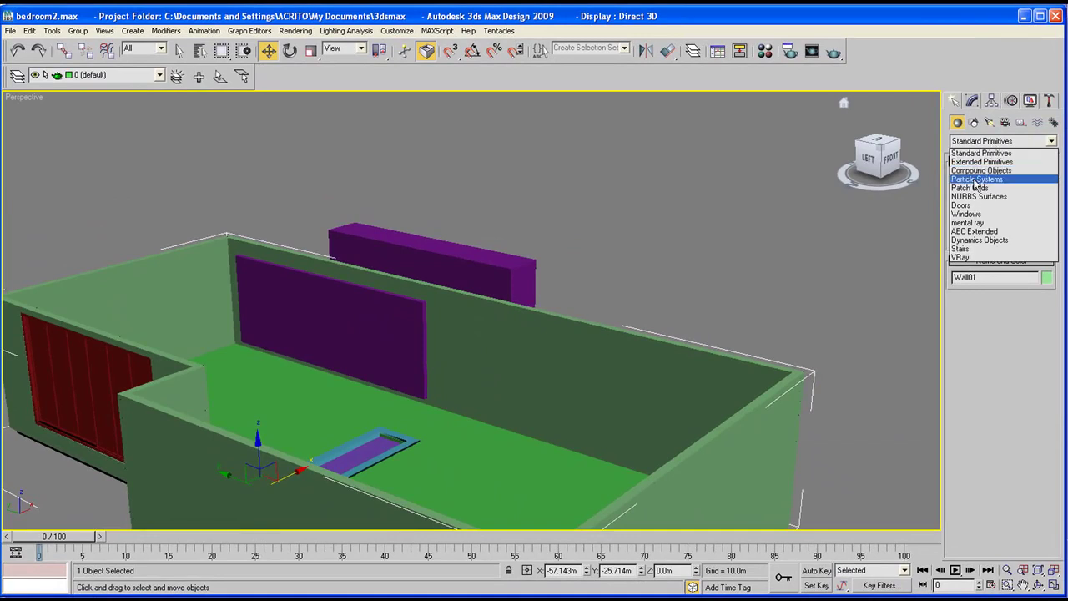
pyautogui.click(982, 171)
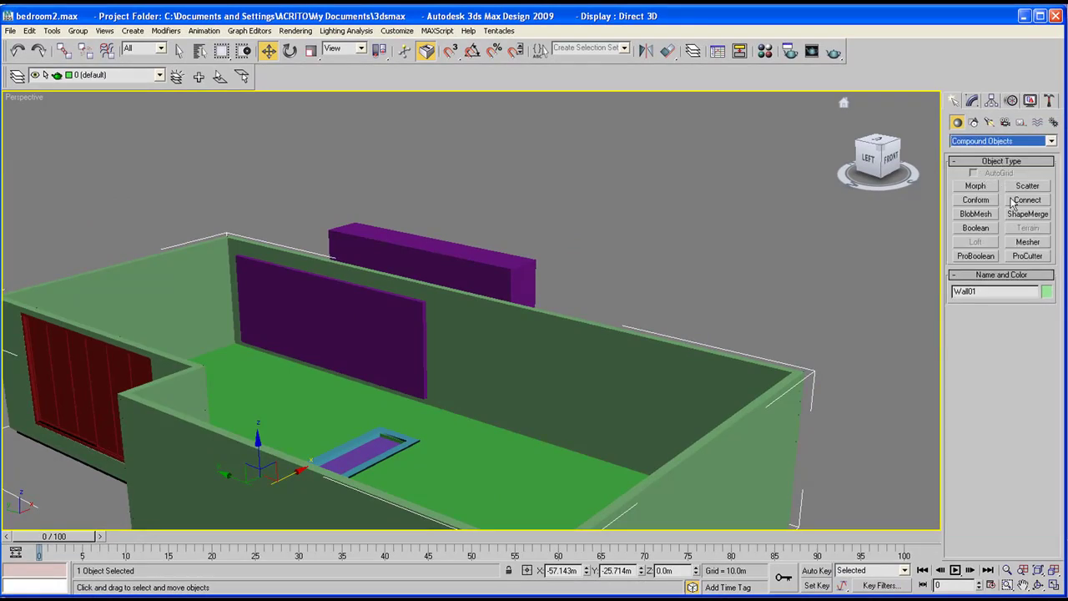
pyautogui.click(984, 229)
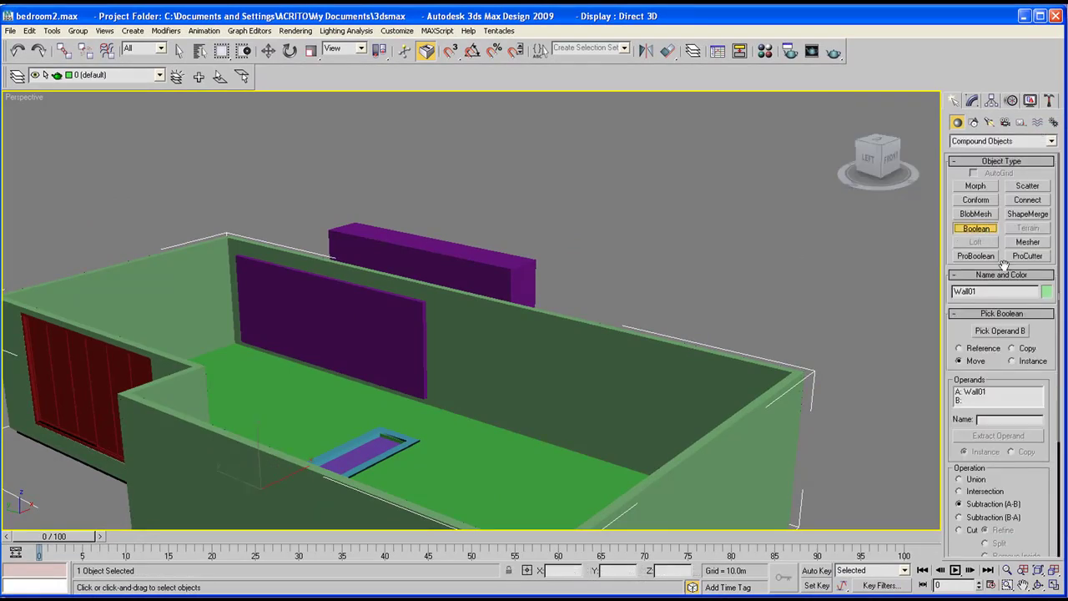
pyautogui.click(1014, 331)
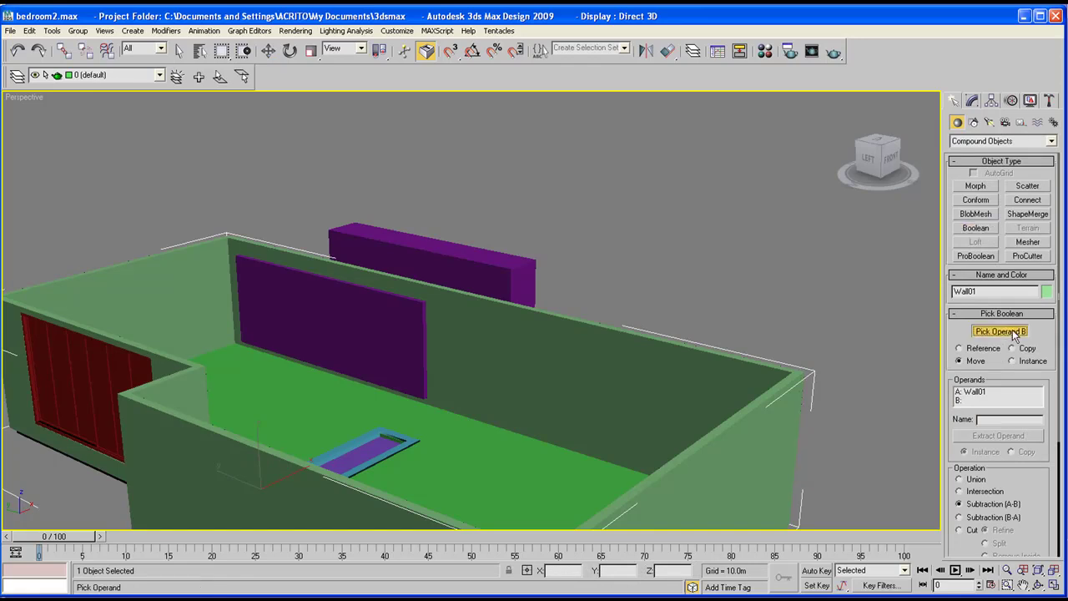
pyautogui.click(322, 301)
# Move the copied purple box along the X axis into the wall opening, to about X 114.7 m.
pyautogui.moveTo(397, 355); pyautogui.dragTo(464, 308, button='middle')
pyautogui.click(1038, 586)
pyautogui.moveTo(527, 338); pyautogui.dragTo(468, 350)
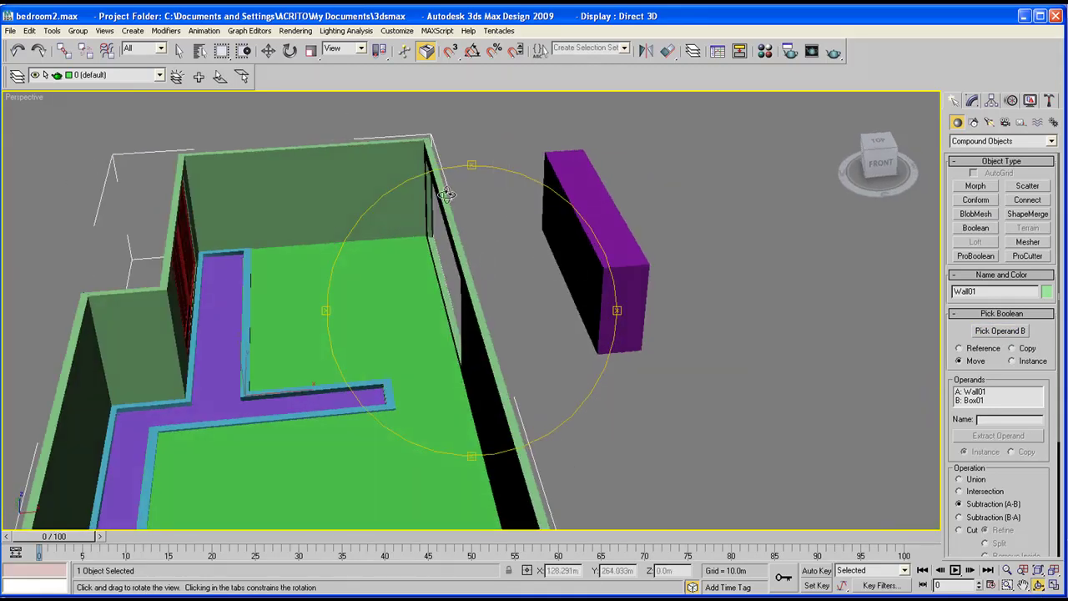
pyautogui.moveTo(447, 194); pyautogui.dragTo(570, 269)
pyautogui.click(268, 51)
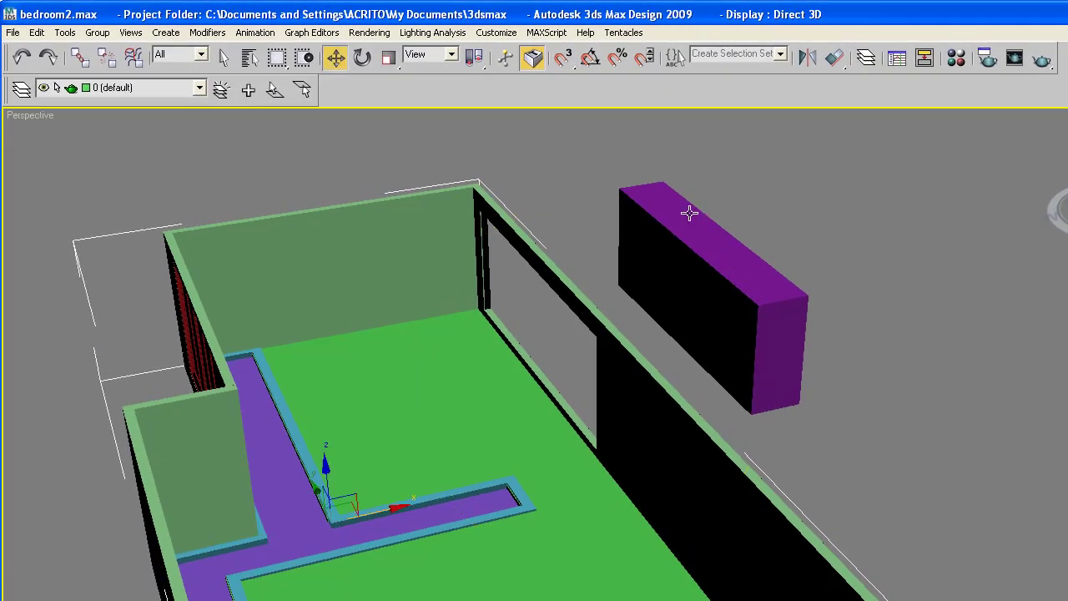
pyautogui.click(690, 212)
pyautogui.moveTo(761, 326); pyautogui.dragTo(623, 356)
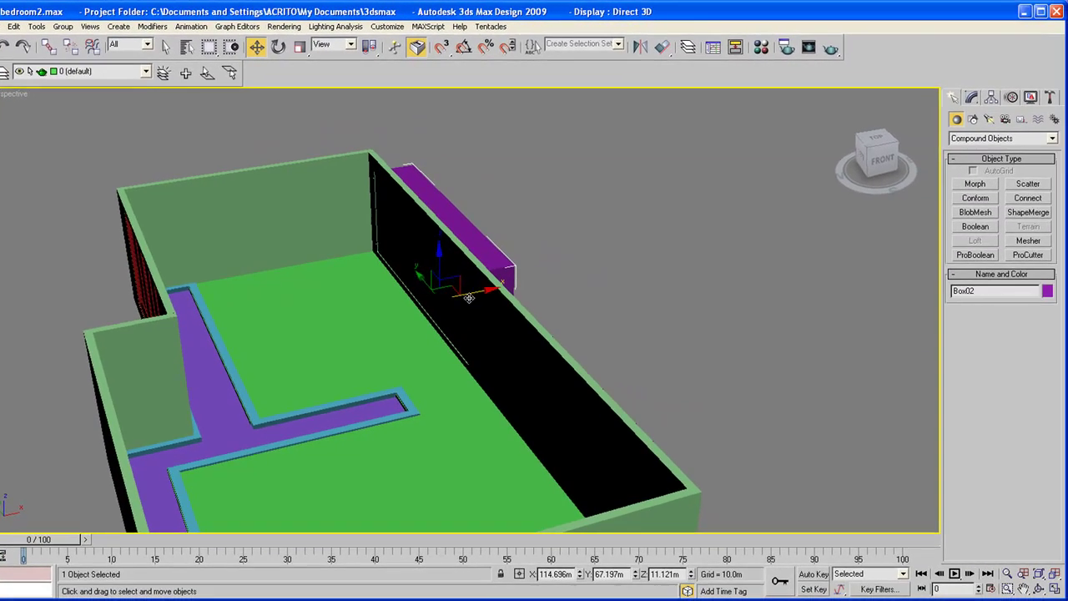
# Apply an Edit Poly modifier to the box in the wall opening and select its room-facing polygon.
pyautogui.moveTo(620, 356); pyautogui.dragTo(538, 449, button='middle')
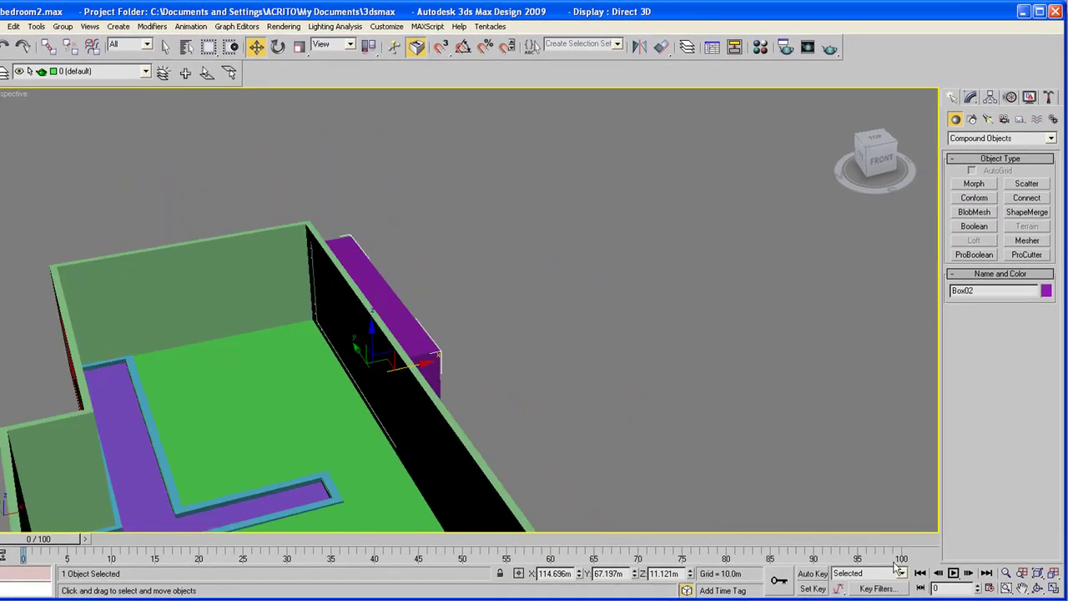
pyautogui.click(1037, 589)
pyautogui.moveTo(374, 362); pyautogui.dragTo(505, 296)
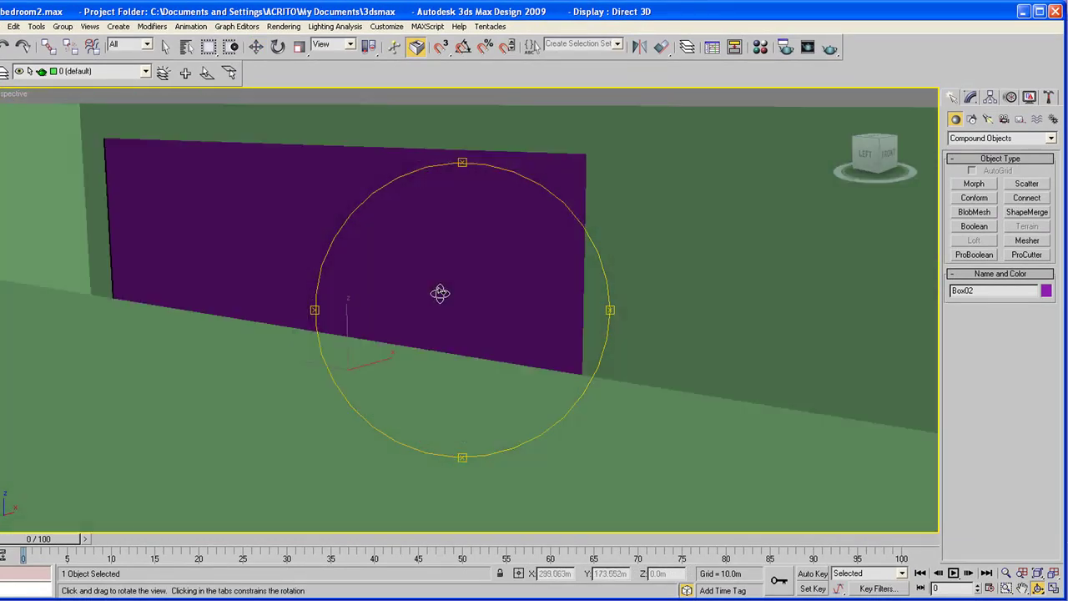
pyautogui.moveTo(491, 227); pyautogui.dragTo(453, 274)
pyautogui.click(970, 97)
pyautogui.click(1019, 137)
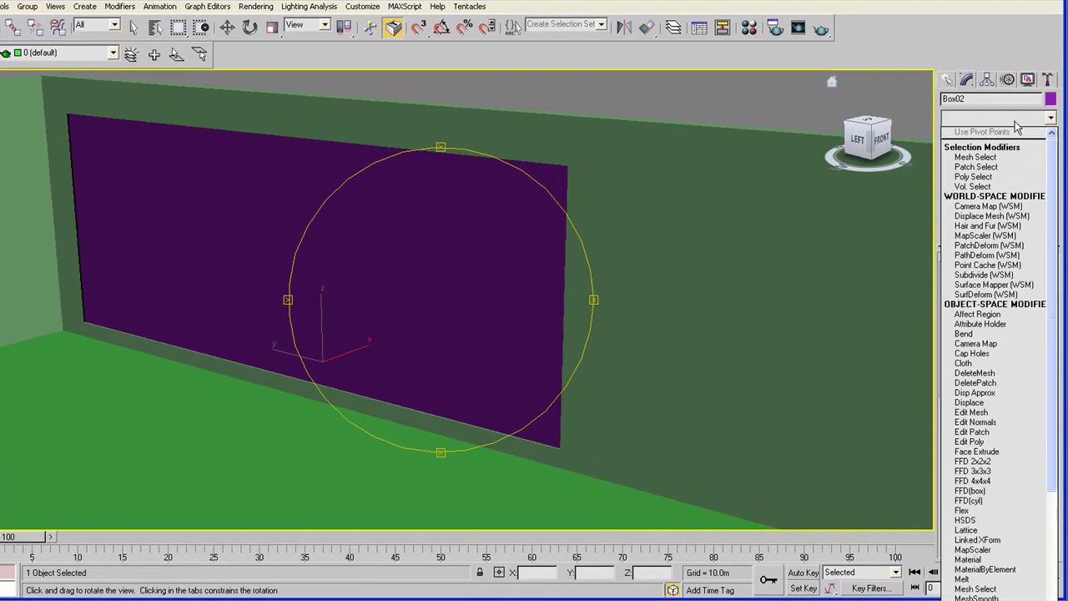
pyautogui.click(972, 442)
pyautogui.moveTo(1050, 300); pyautogui.dragTo(1049, 600)
pyautogui.click(1012, 384)
pyautogui.press('w')
pyautogui.click(378, 288)
pyautogui.moveTo(376, 300); pyautogui.dragTo(384, 262, button='middle')
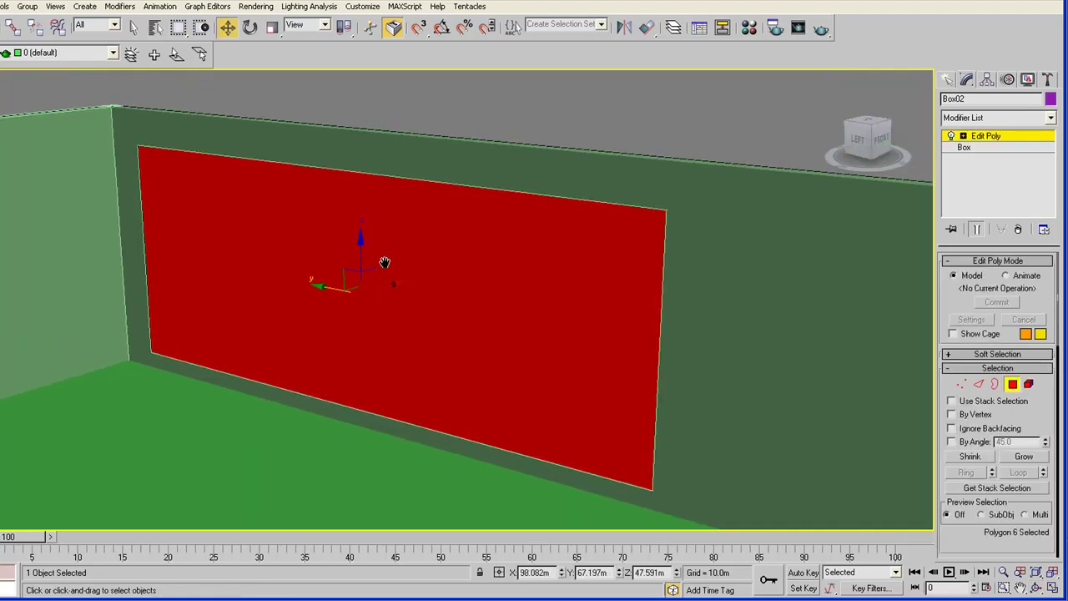
# Inset the selected room-facing polygon slightly to form a thin frame around it.
pyautogui.scroll(3, 358, 258)
pyautogui.scroll(-3, 359, 264)
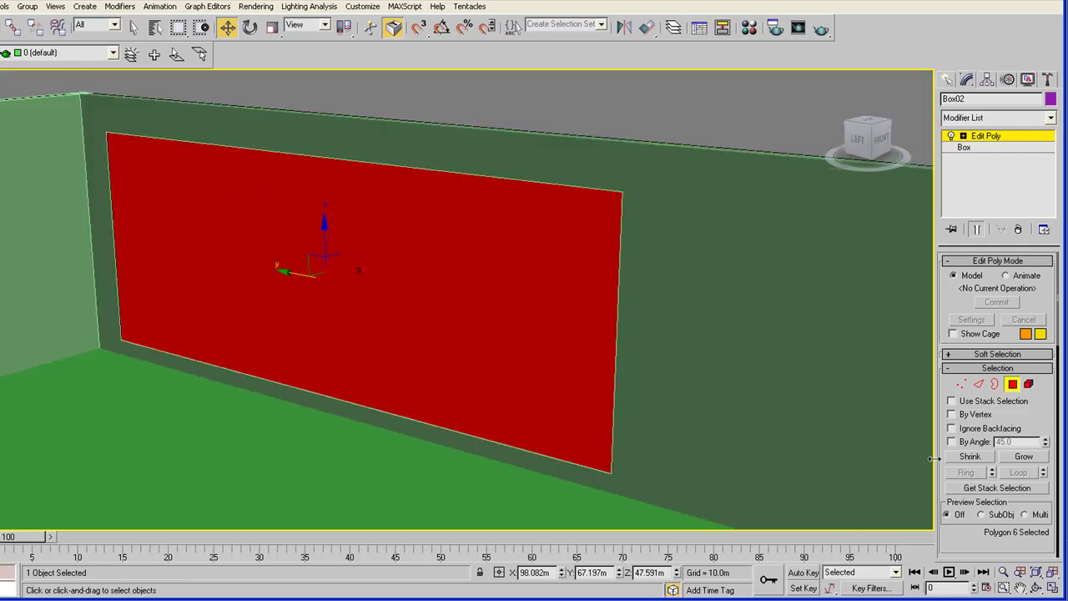
pyautogui.scroll(-5, 1047, 412)
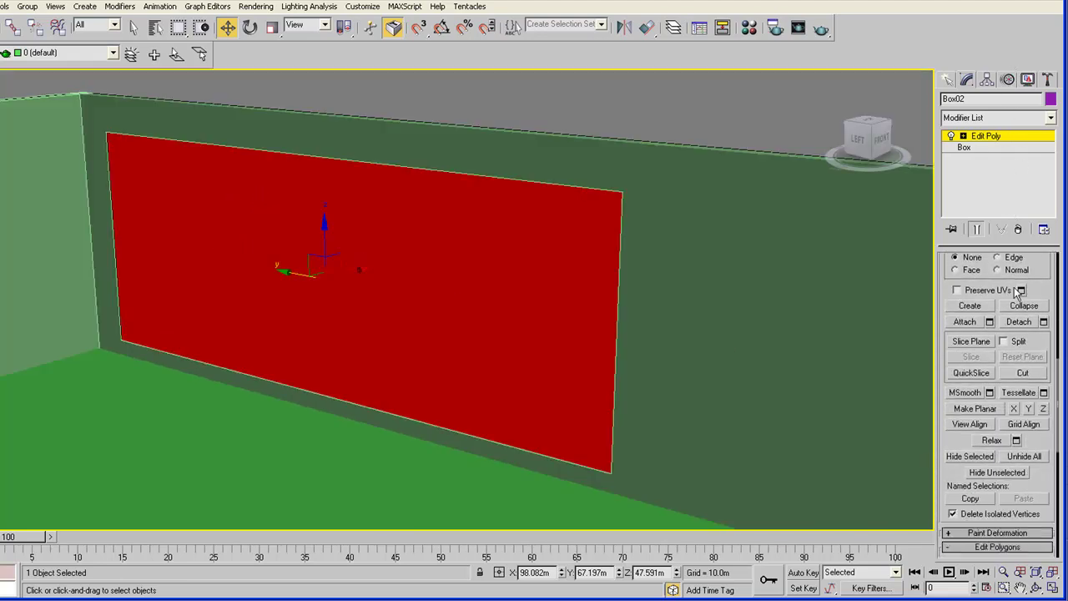
pyautogui.scroll(-5, 1044, 482)
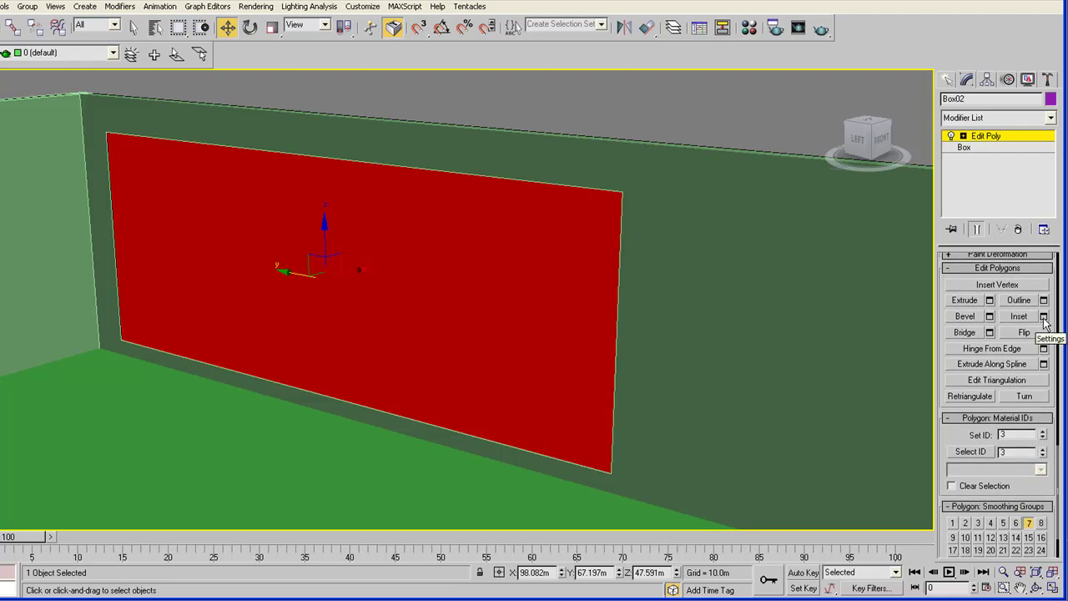
pyautogui.click(1019, 317)
pyautogui.moveTo(494, 260); pyautogui.dragTo(486, 269)
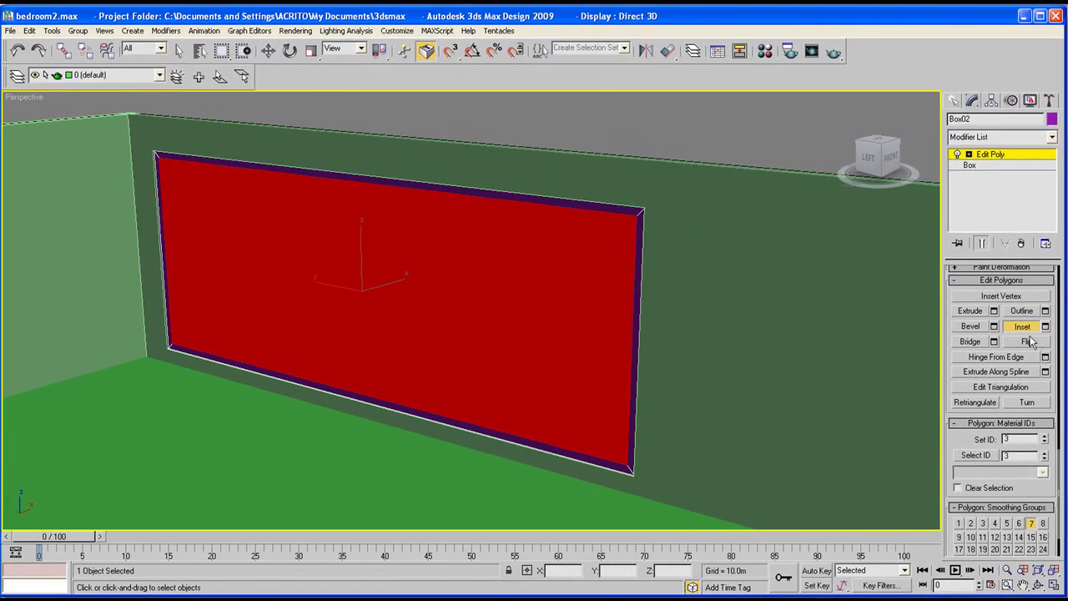
# Extrude the inset polygon inward to form a deep recess, and inset the recessed back face slightly.
pyautogui.click(978, 312)
pyautogui.moveTo(504, 298); pyautogui.dragTo(357, 377)
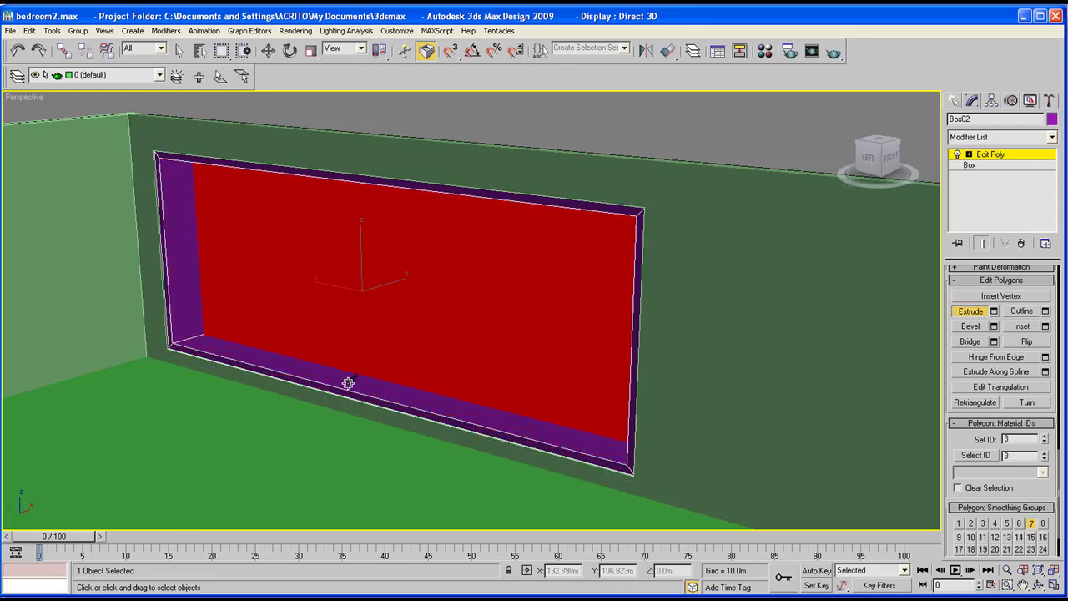
pyautogui.scroll(3, 412, 331)
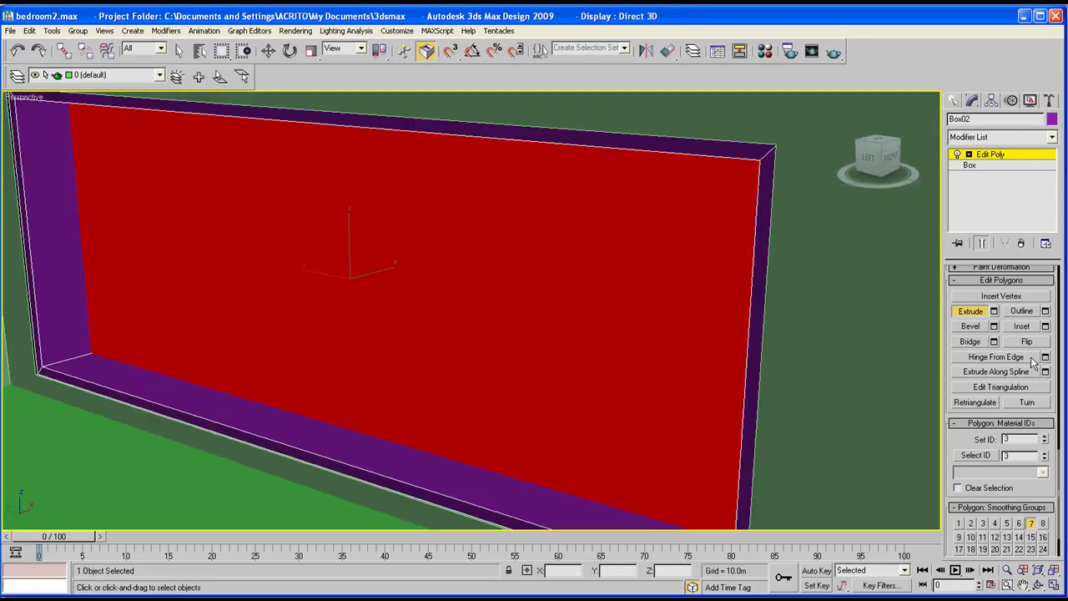
pyautogui.click(1032, 328)
pyautogui.moveTo(639, 289); pyautogui.dragTo(636, 273)
# Connect the upper and lower edges of the recessed back face with 8 segments to divide it into nine vertical panels.
pyautogui.click(1038, 586)
pyautogui.moveTo(489, 279); pyautogui.dragTo(677, 284)
pyautogui.moveTo(1048, 288); pyautogui.dragTo(1049, 600)
pyautogui.moveTo(987, 277); pyautogui.dragTo(990, 484)
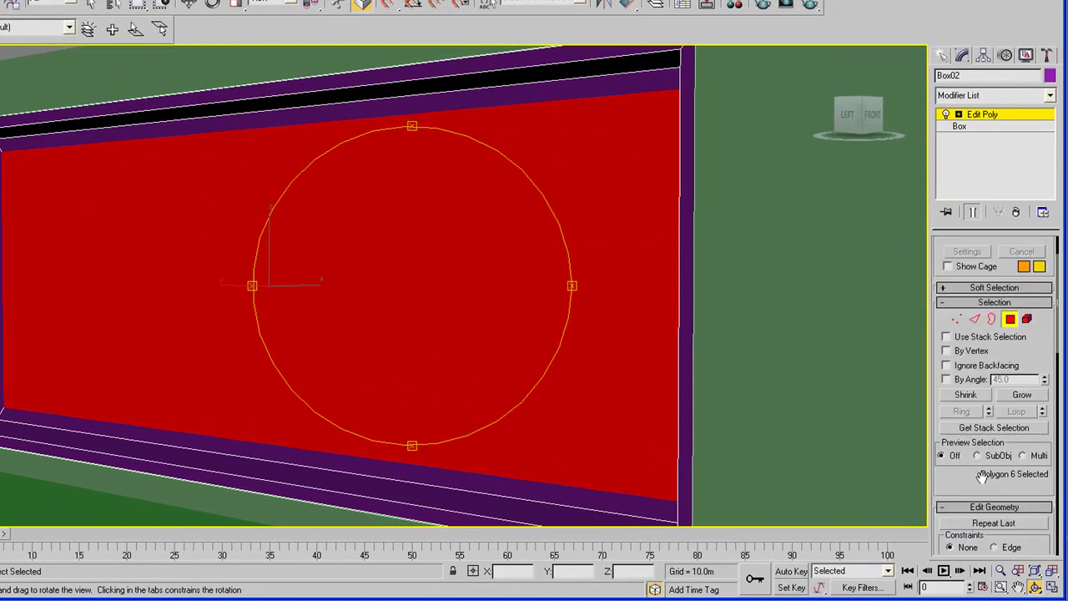
pyautogui.scroll(2, 981, 476)
pyautogui.click(976, 346)
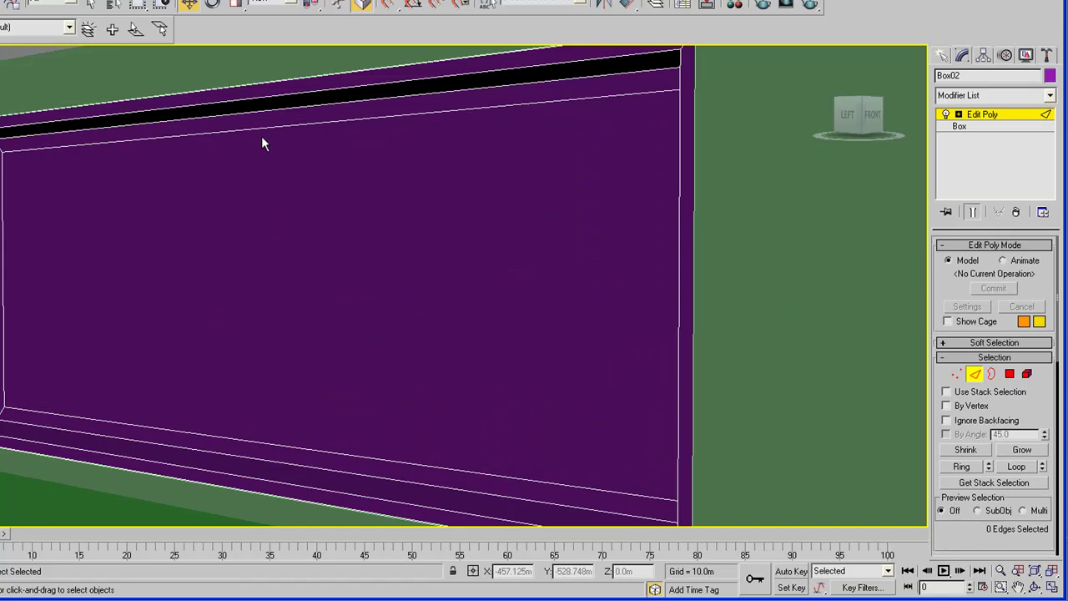
pyautogui.click(263, 124)
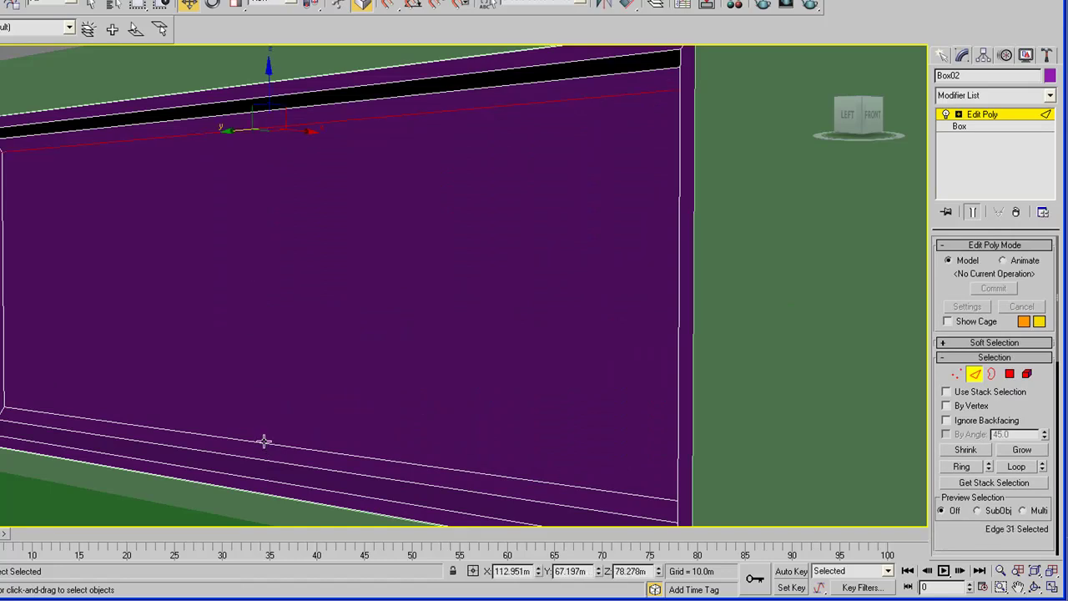
pyautogui.click(262, 441)
pyautogui.rightClick(214, 278)
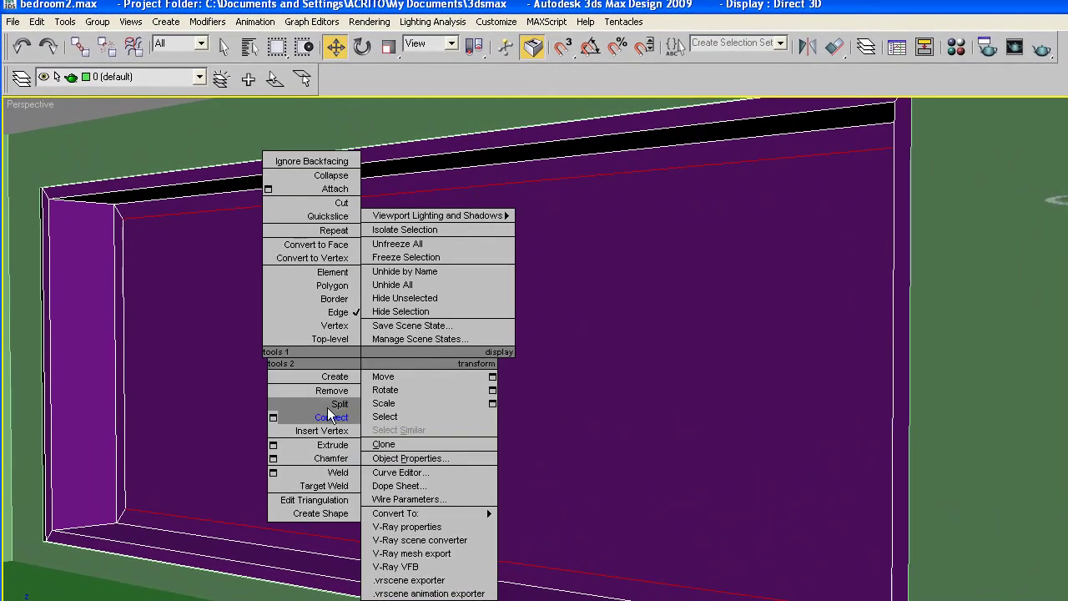
pyautogui.click(273, 418)
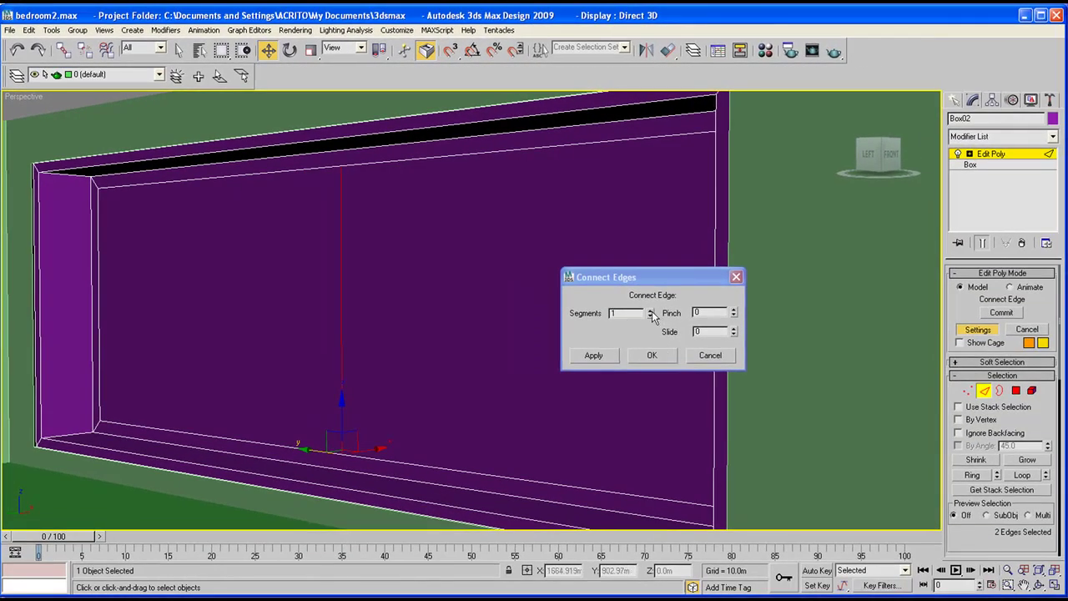
pyautogui.moveTo(652, 313); pyautogui.dragTo(647, 297)
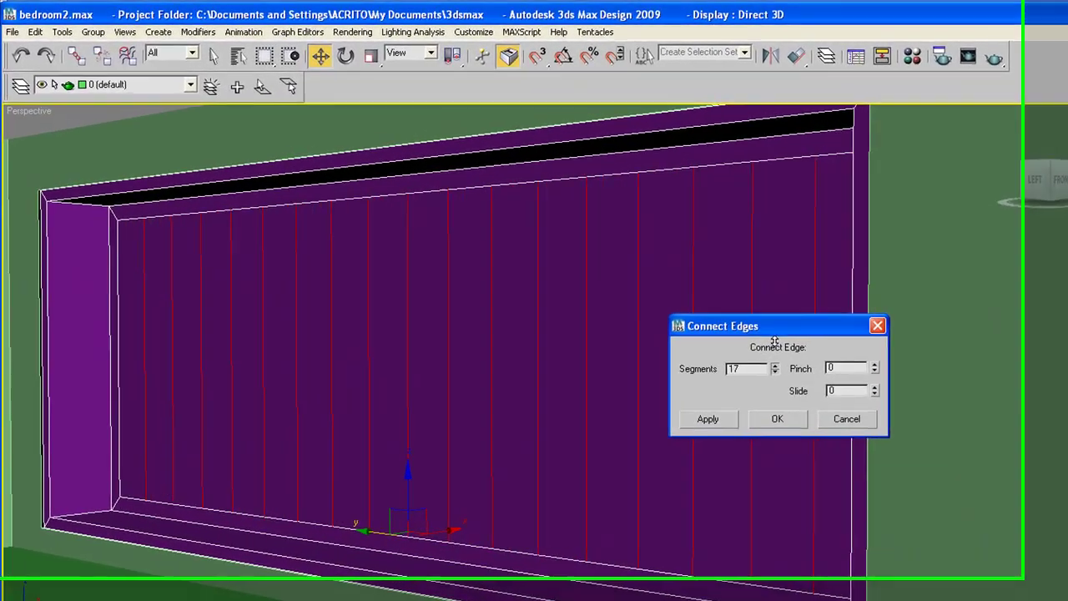
pyautogui.moveTo(809, 364); pyautogui.dragTo(807, 371)
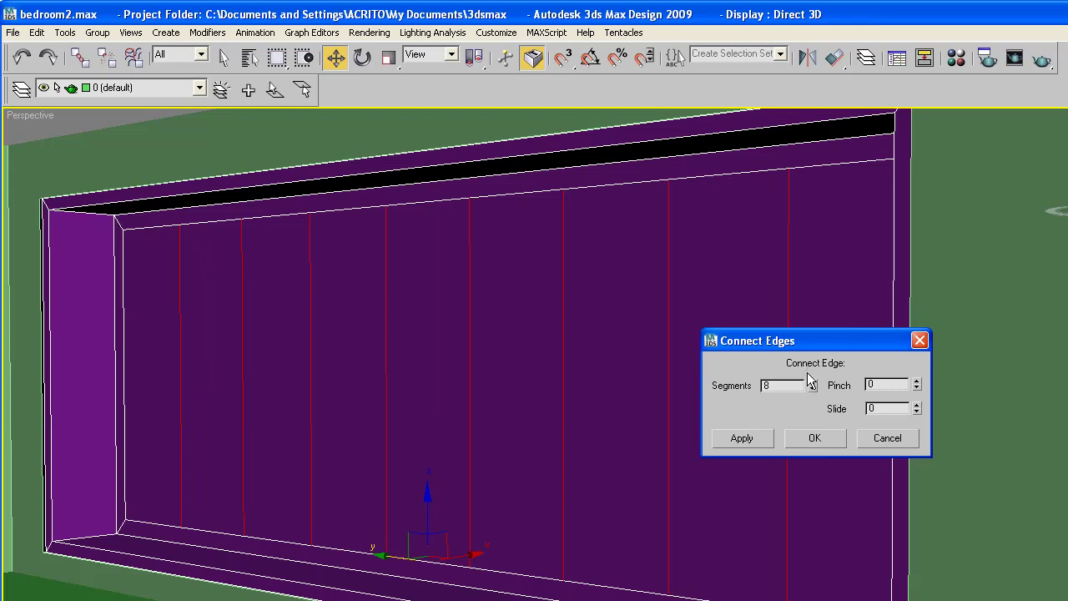
pyautogui.click(816, 438)
# Inset the nine back panels individually with the By Polygon type and an amount of 0.627 m.
pyautogui.moveTo(514, 385); pyautogui.dragTo(527, 333, button='middle')
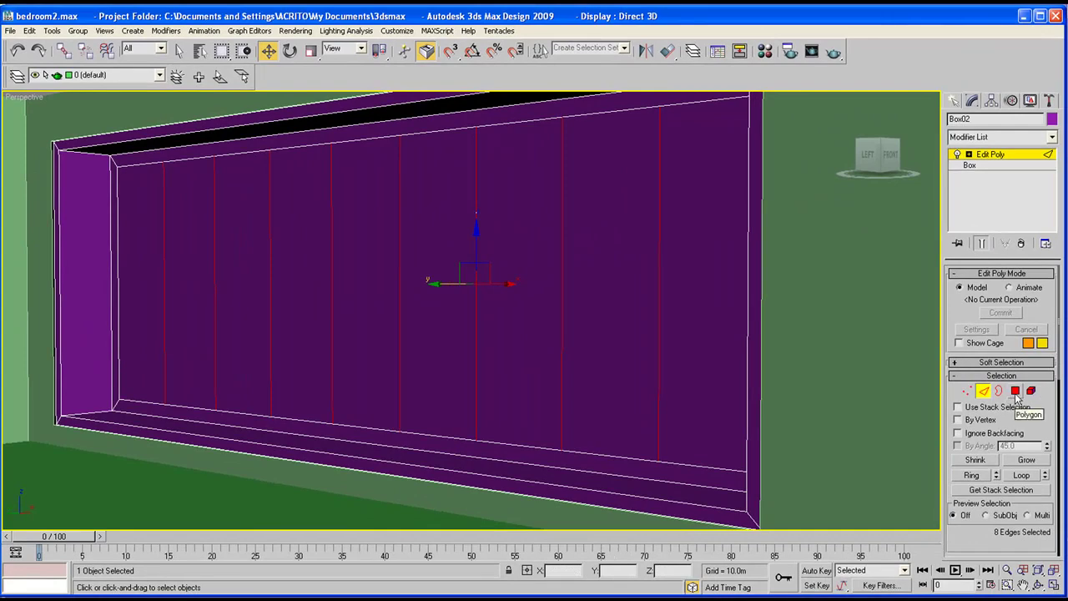
pyautogui.click(1016, 391)
pyautogui.click(681, 249)
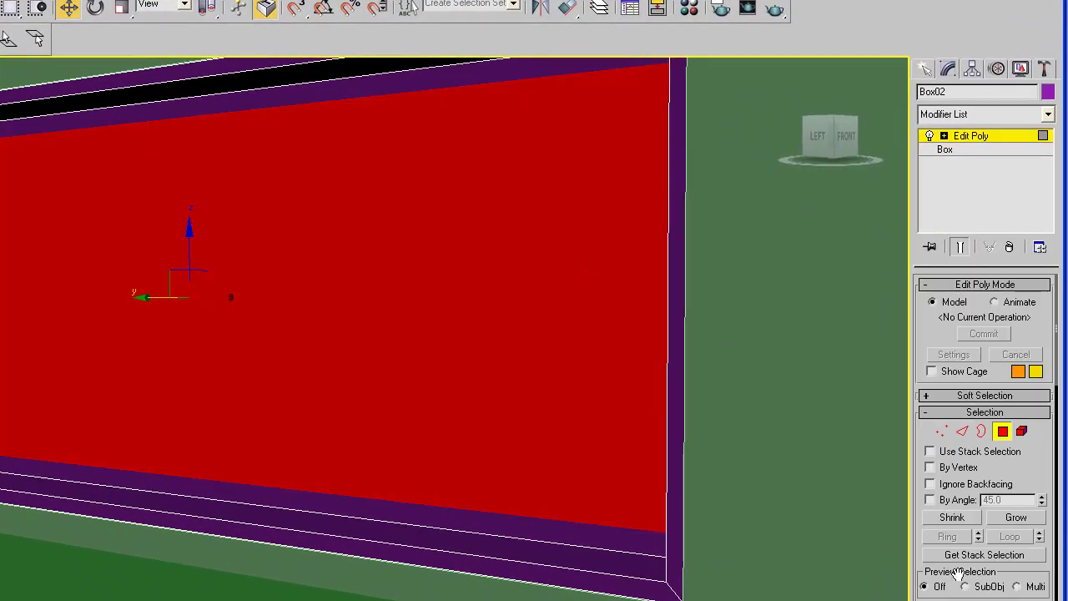
pyautogui.scroll(-10, 960, 574)
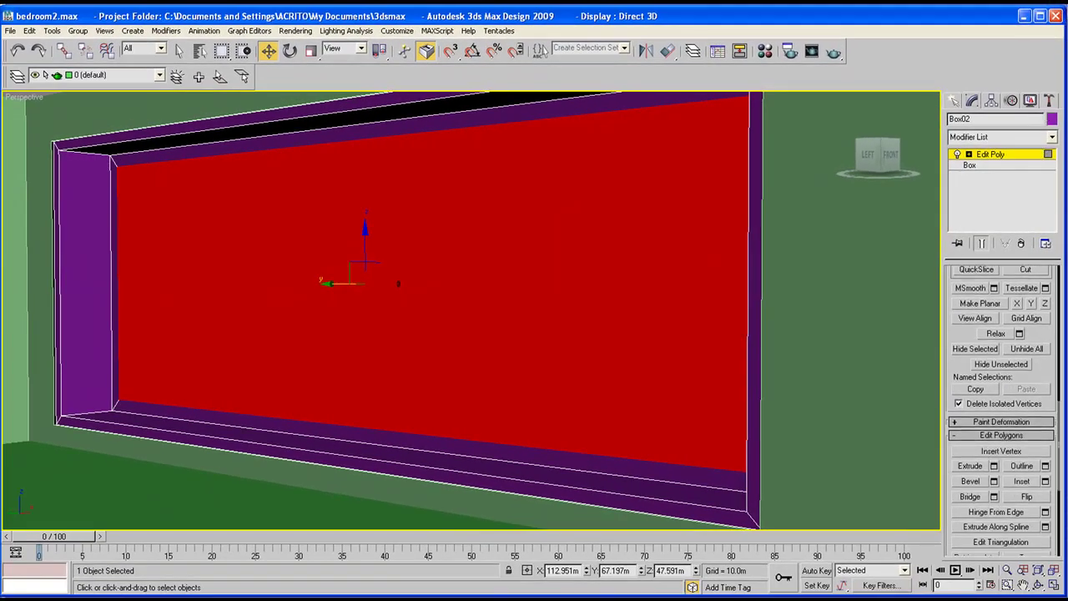
pyautogui.scroll(-1, 1001, 409)
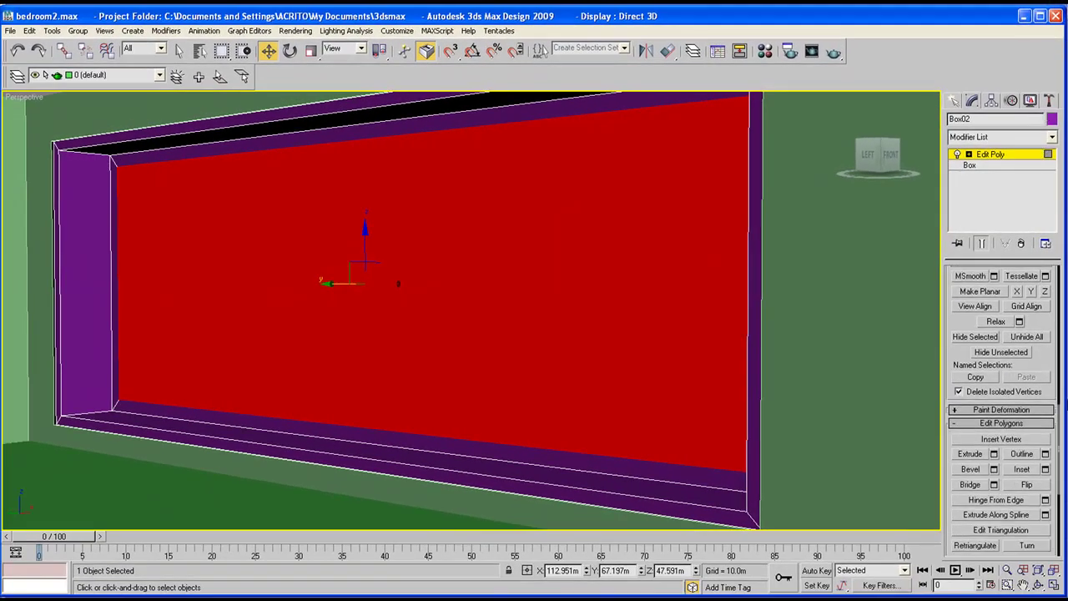
pyautogui.click(1046, 469)
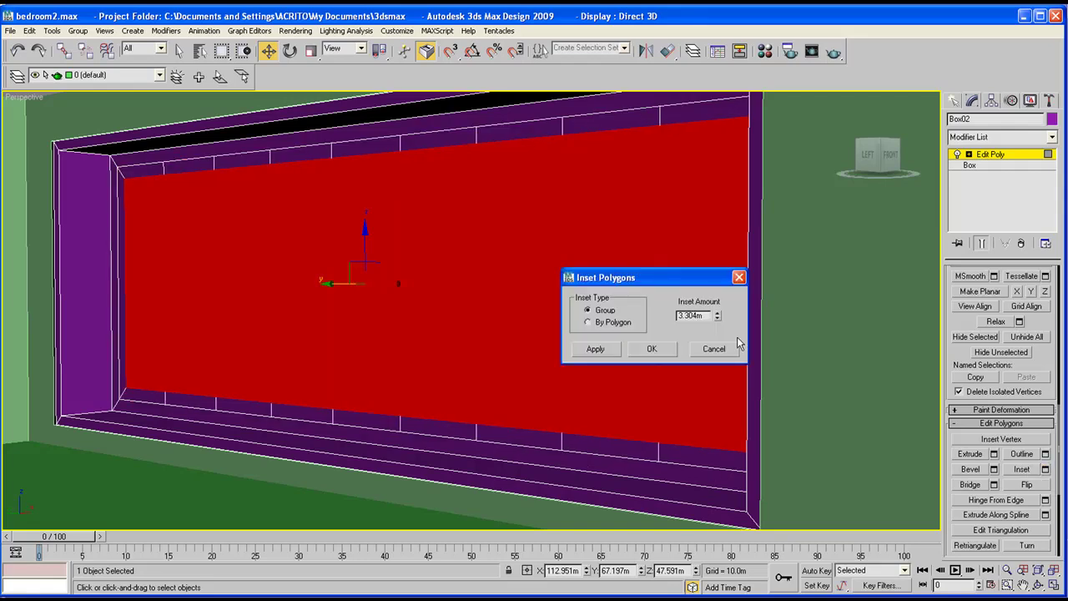
pyautogui.click(588, 323)
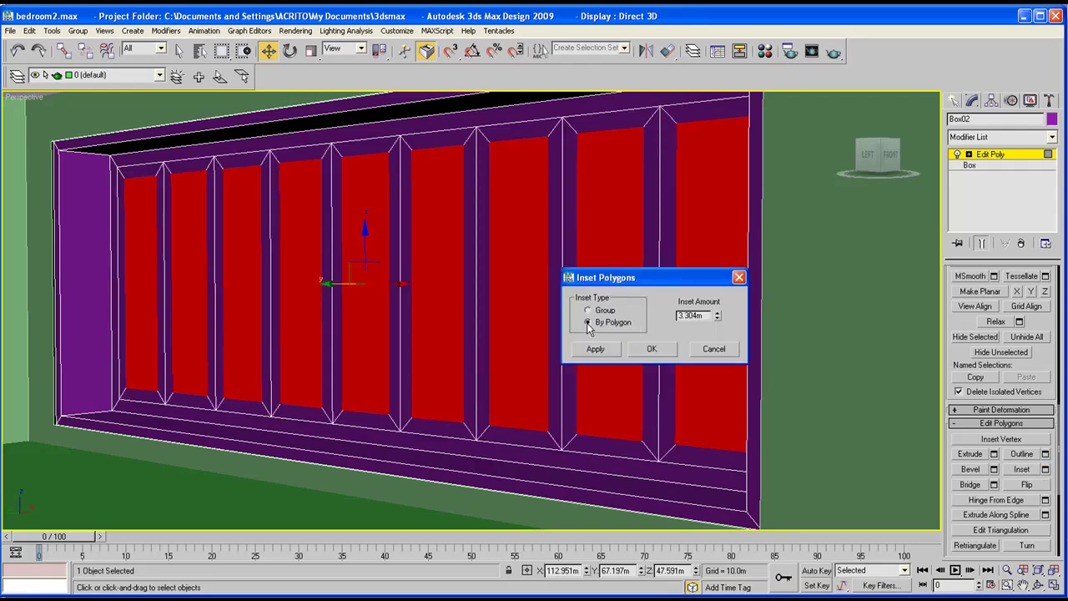
pyautogui.moveTo(718, 318); pyautogui.dragTo(697, 363)
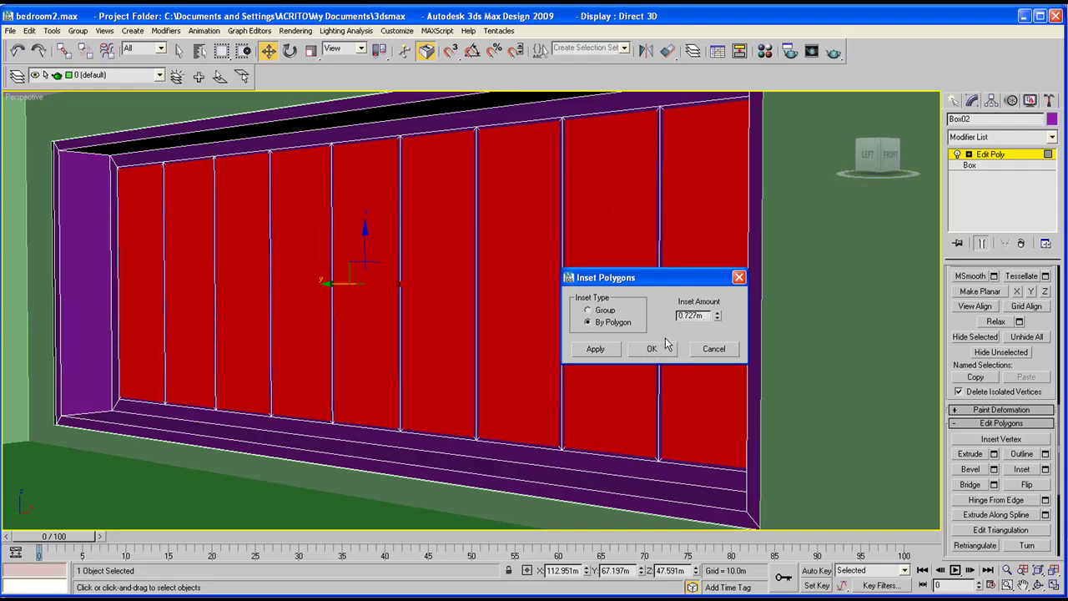
pyautogui.moveTo(716, 315); pyautogui.dragTo(715, 317)
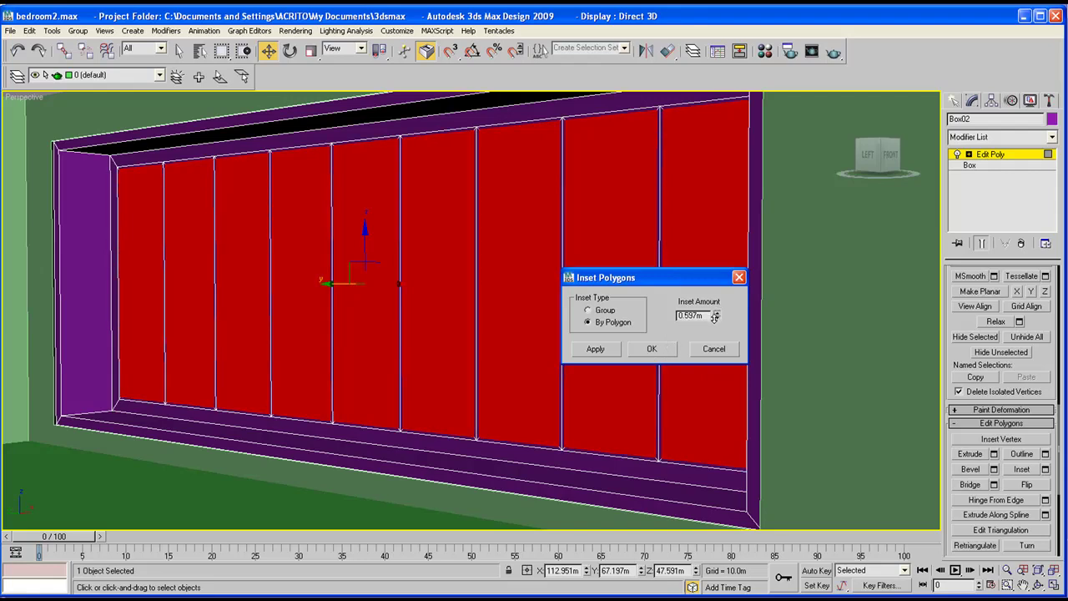
pyautogui.click(652, 349)
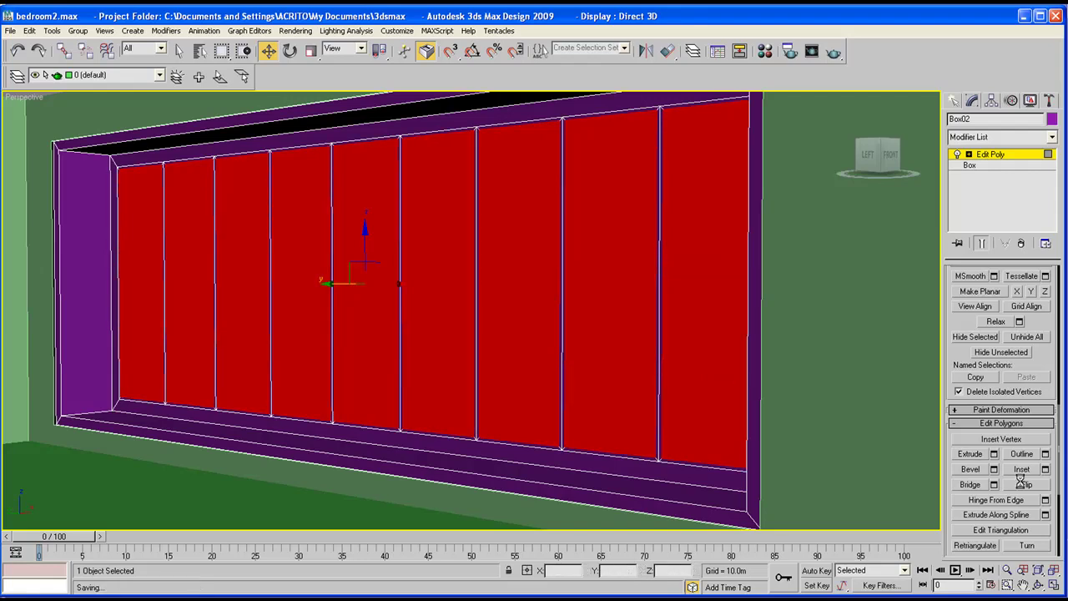
# Extrude the nine panels slightly and inset them again By Polygon with an amount of 0.627 m.
pyautogui.click(969, 455)
pyautogui.moveTo(705, 324); pyautogui.dragTo(654, 351, button='middle')
pyautogui.scroll(1, 690, 338)
pyautogui.scroll(-1, 678, 344)
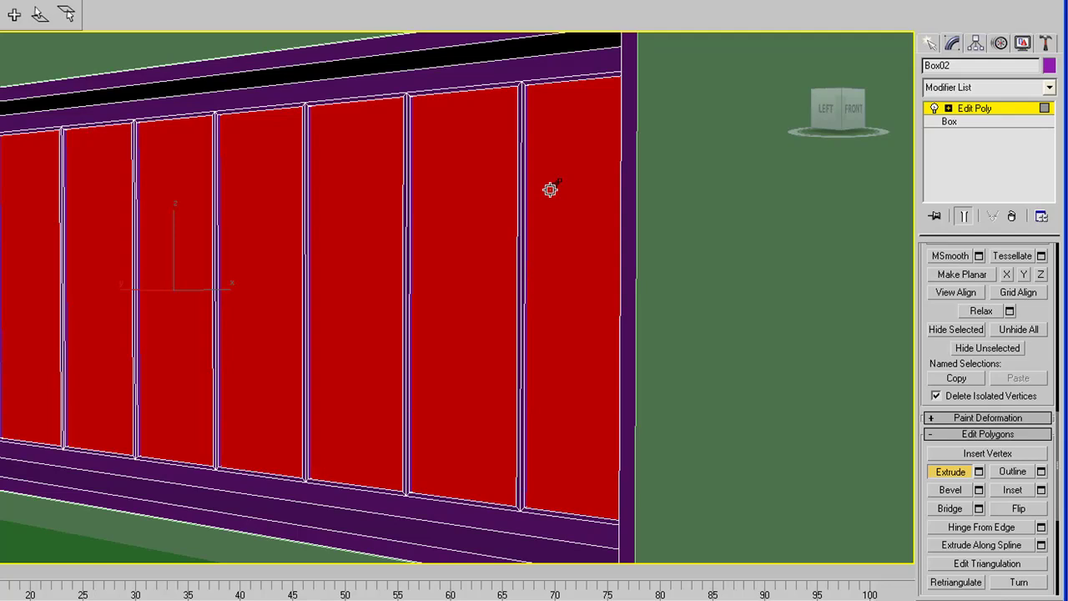
pyautogui.click(1013, 490)
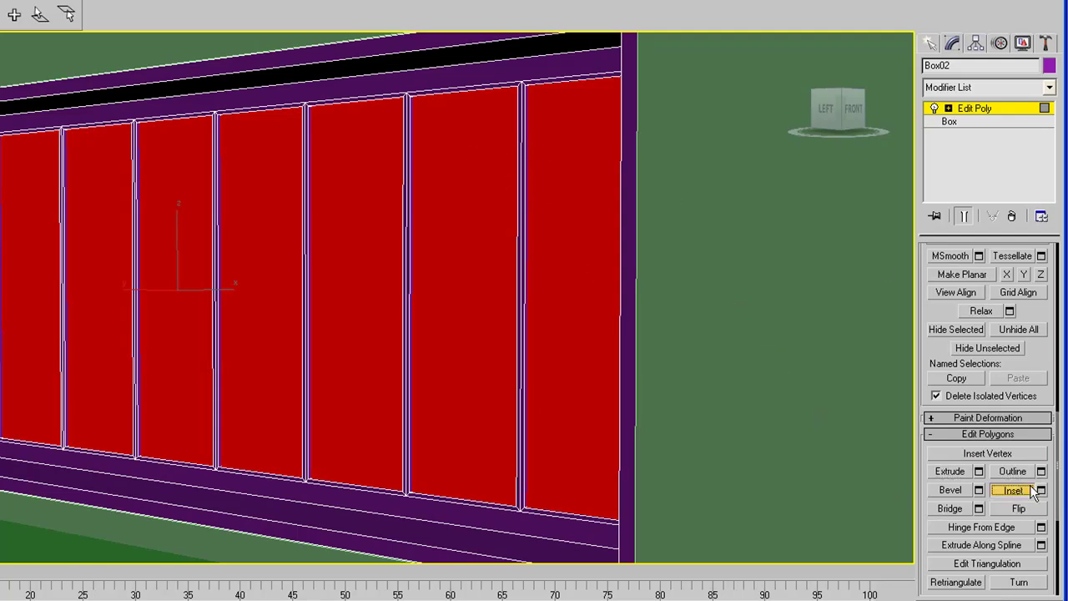
pyautogui.click(1041, 491)
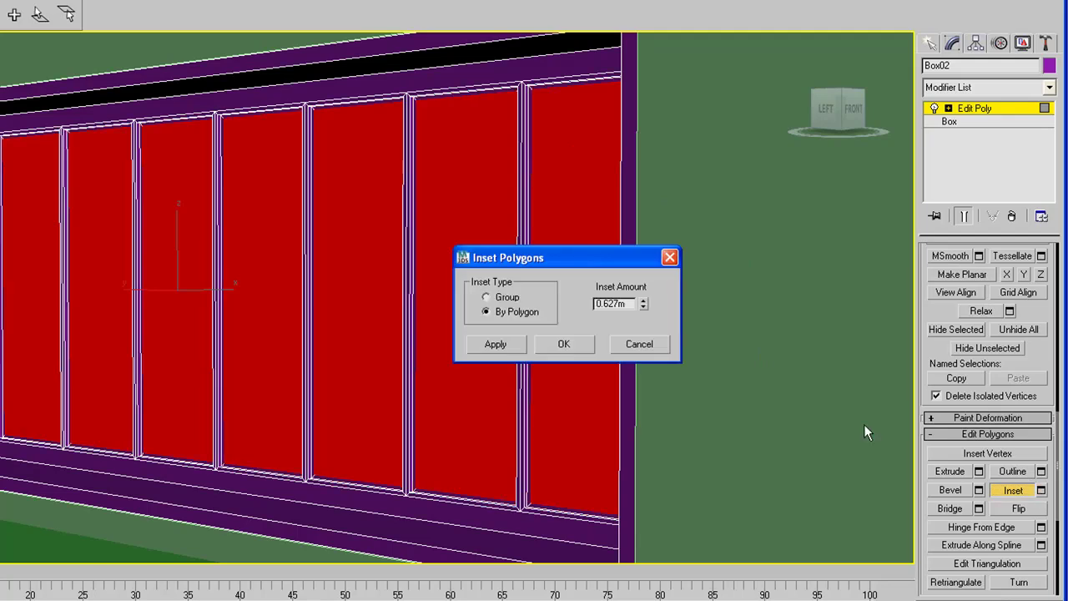
pyautogui.click(565, 344)
# Extrude the panels slightly once more and inset them until each selected face is a narrow vertical strip at the panel's centre.
pyautogui.click(951, 472)
pyautogui.moveTo(578, 231); pyautogui.dragTo(575, 225)
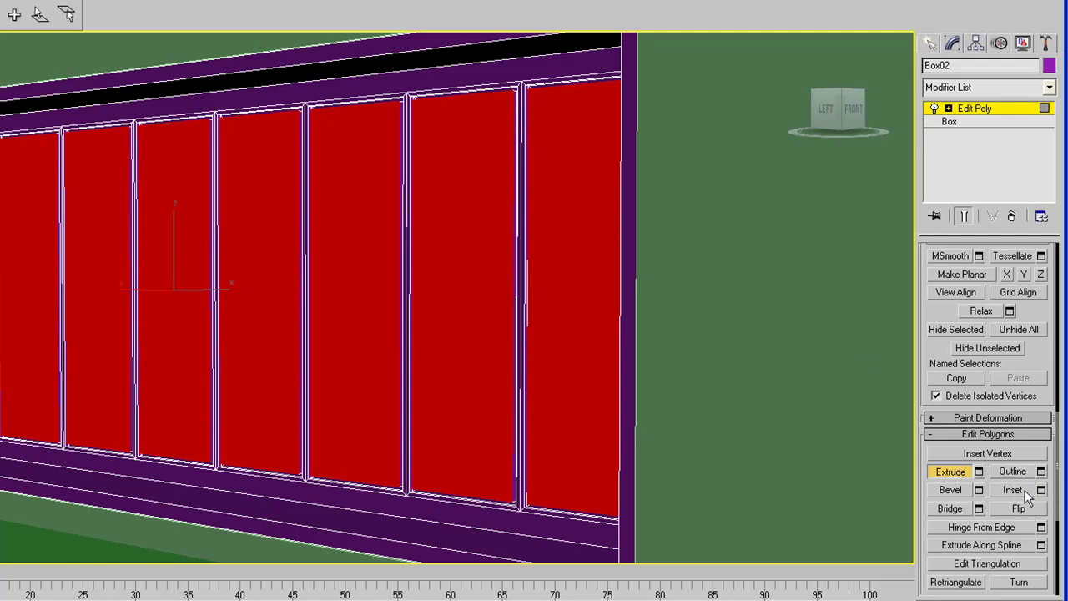
pyautogui.click(1013, 490)
pyautogui.moveTo(574, 177); pyautogui.dragTo(575, 173)
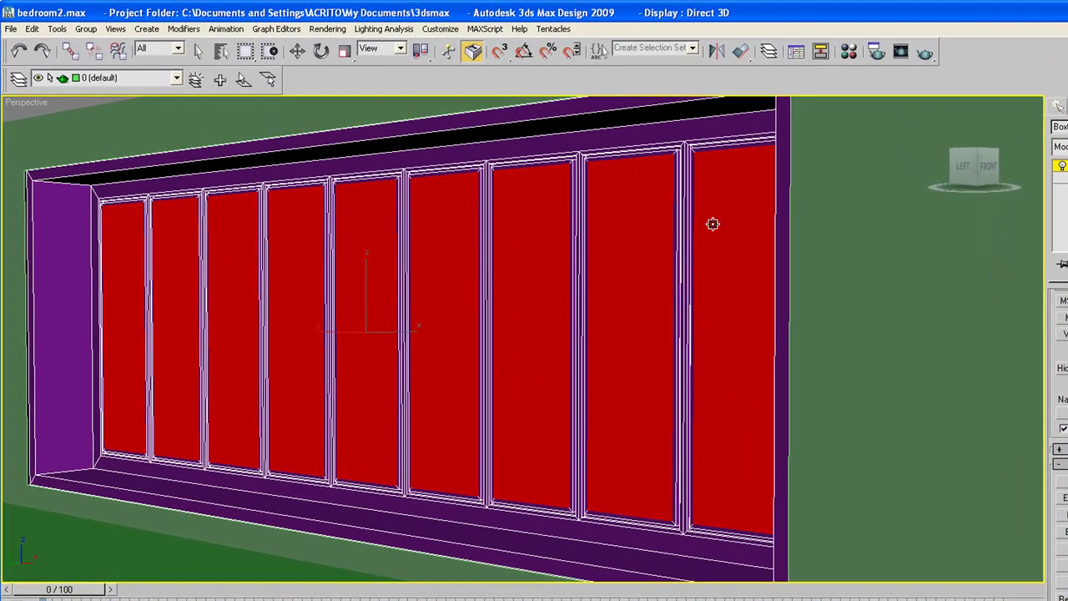
pyautogui.moveTo(553, 172); pyautogui.dragTo(554, 155)
pyautogui.moveTo(715, 209); pyautogui.dragTo(706, 183)
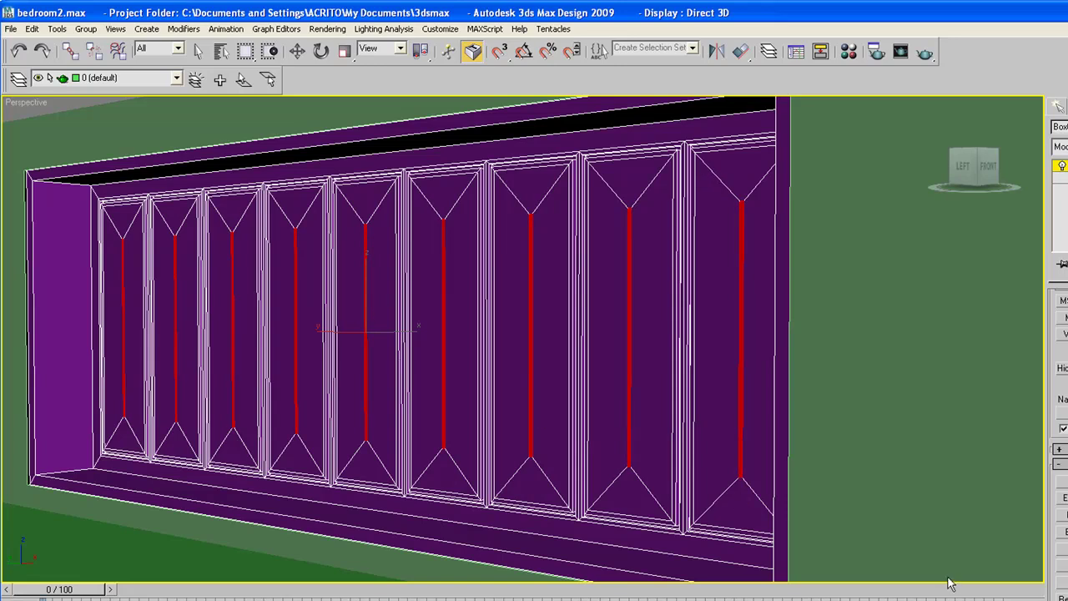
# Move the narrow strips about -6.7 m along the Y axis so they sit near one side edge of each door panel.
pyautogui.scroll(2, 647, 375)
pyautogui.moveTo(701, 351); pyautogui.dragTo(522, 368, button='middle')
pyautogui.scroll(3, 610, 393)
pyautogui.moveTo(395, 275); pyautogui.dragTo(278, 388, button='middle')
pyautogui.click(946, 421)
pyautogui.moveTo(358, 175); pyautogui.dragTo(358, 251, button='middle')
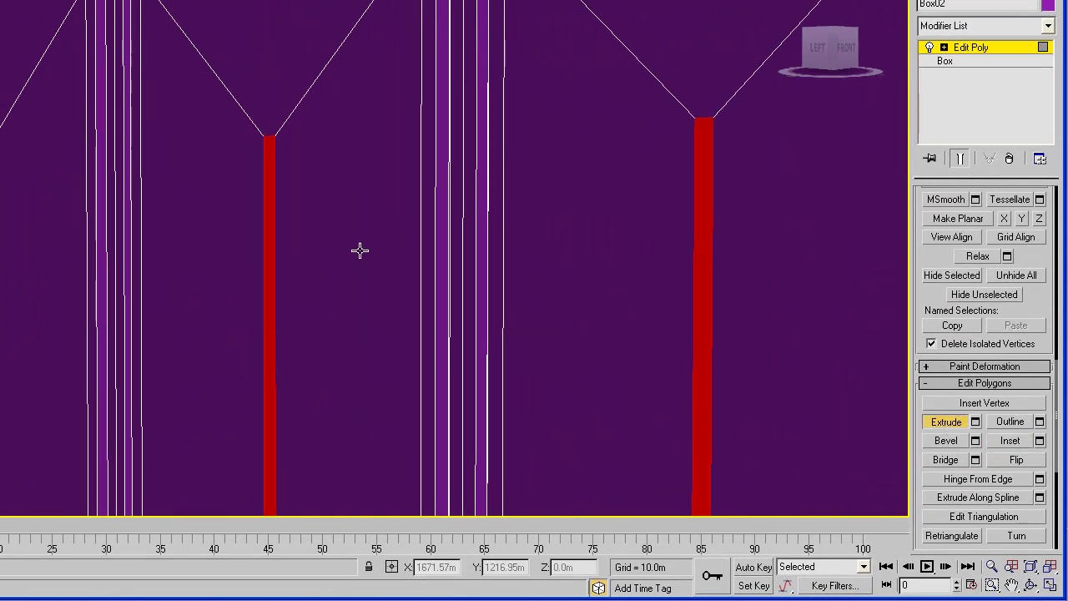
pyautogui.scroll(-3, 295, 215)
pyautogui.click(269, 52)
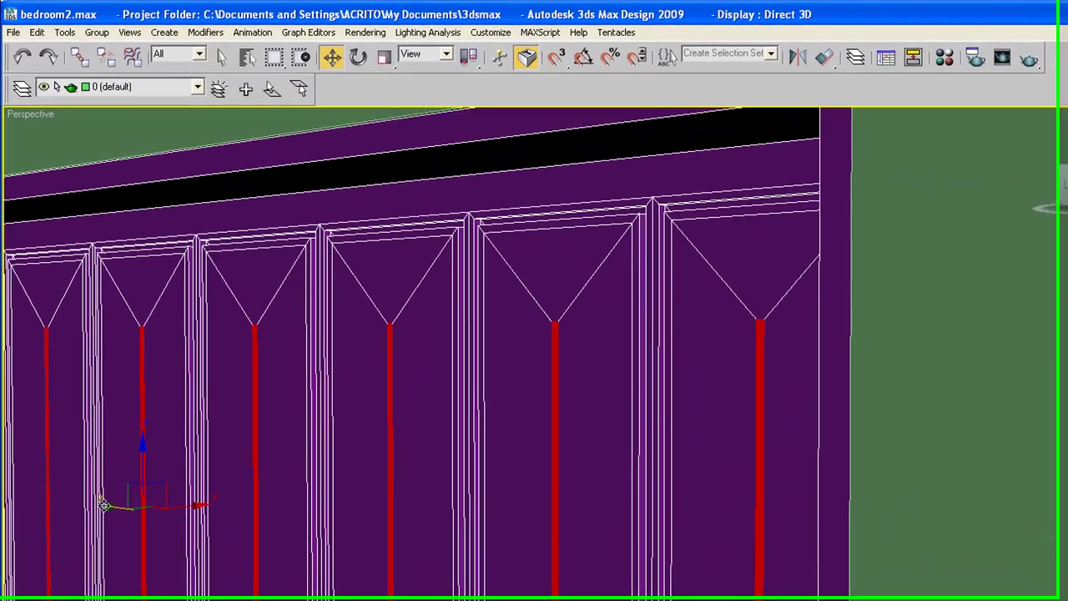
pyautogui.moveTo(106, 506); pyautogui.dragTo(139, 513)
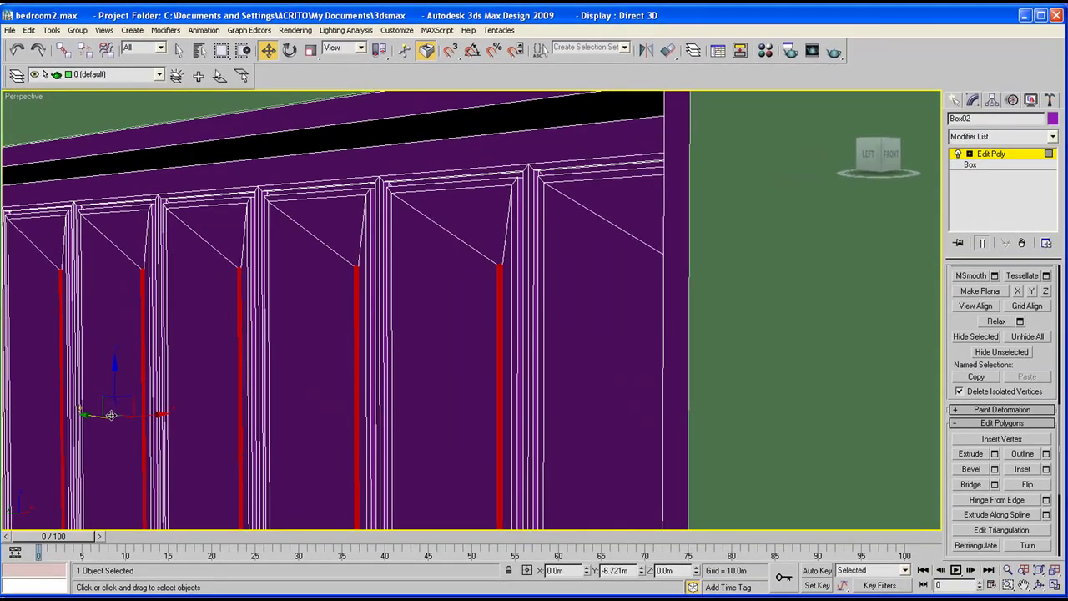
# Extrude the narrow vertical strips slightly to start the door handles.
pyautogui.scroll(-5, 286, 350)
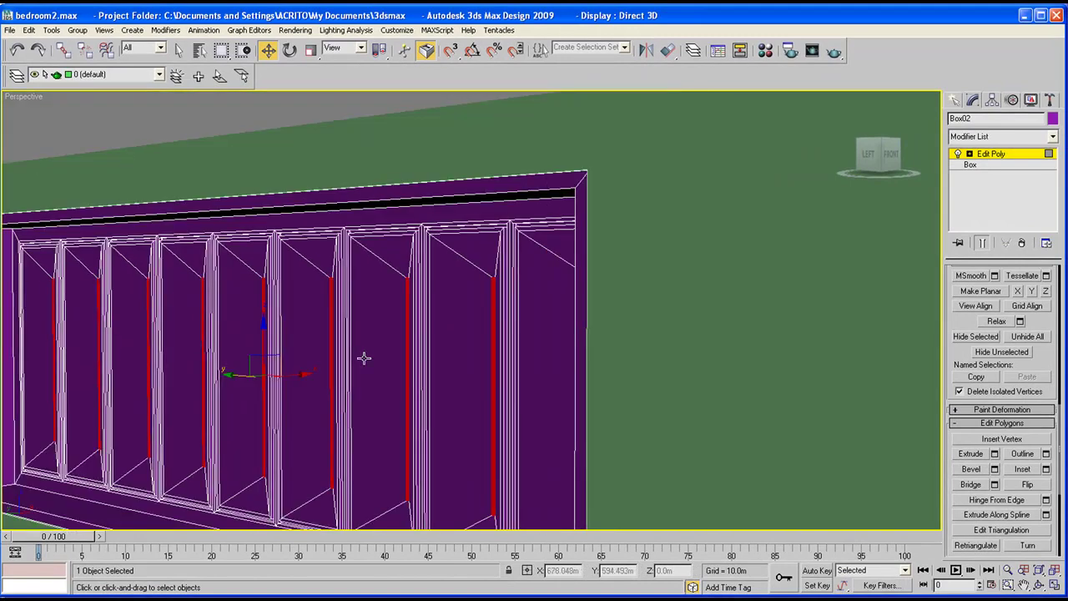
pyautogui.scroll(6, 364, 358)
pyautogui.moveTo(339, 334); pyautogui.dragTo(289, 411, button='middle')
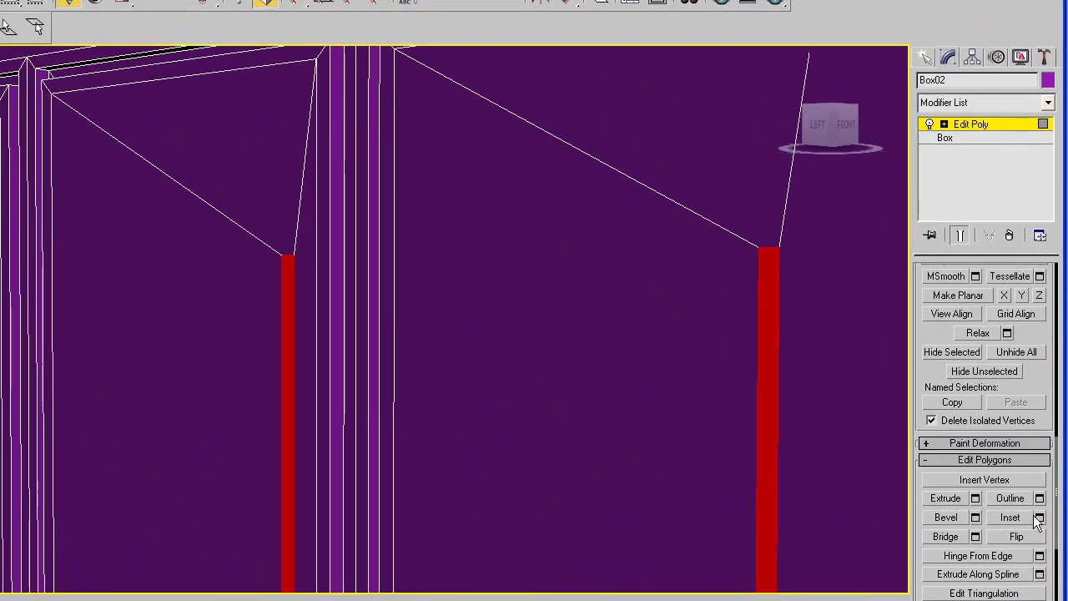
pyautogui.click(946, 499)
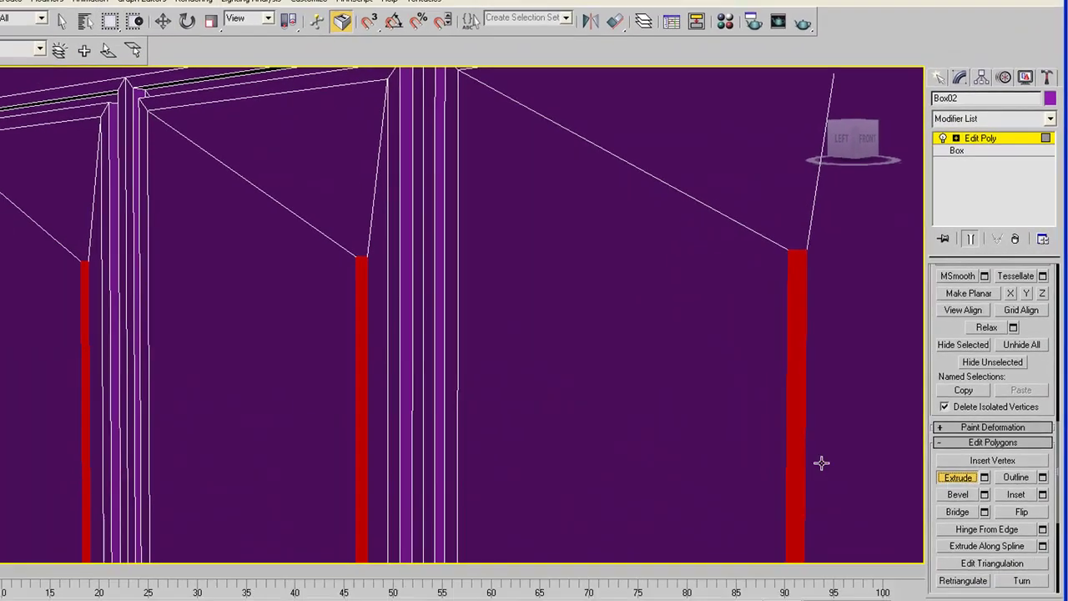
pyautogui.scroll(3, 364, 325)
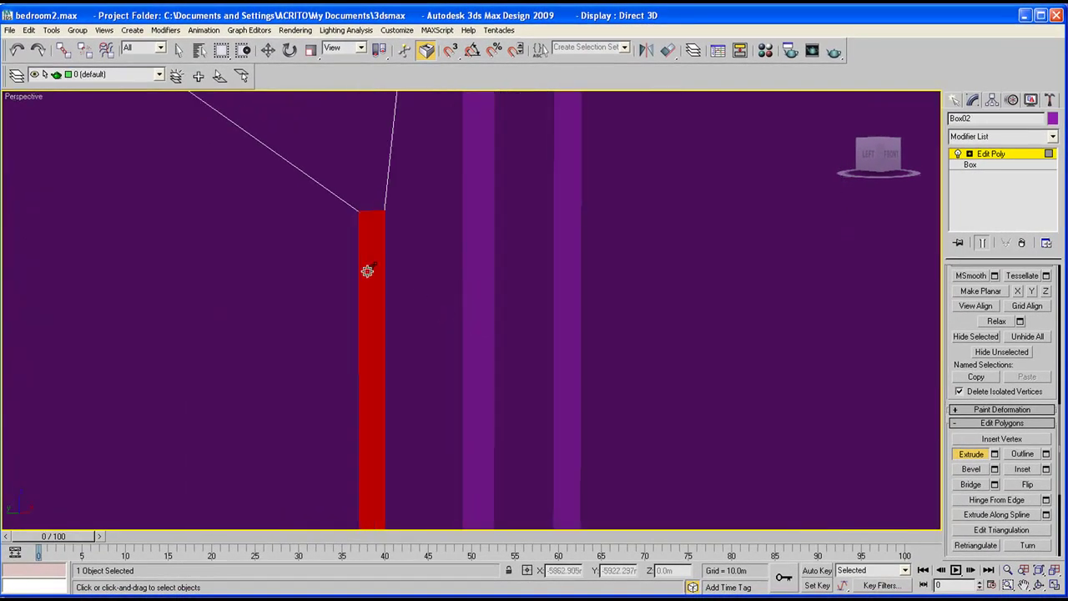
pyautogui.moveTo(368, 272); pyautogui.dragTo(367, 281)
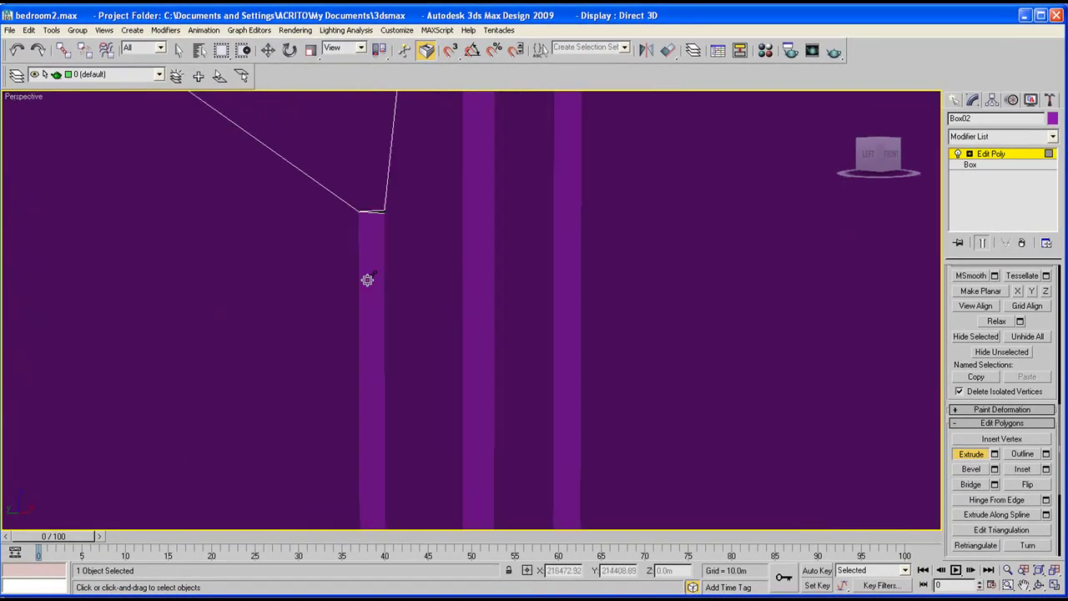
pyautogui.scroll(-5, 399, 307)
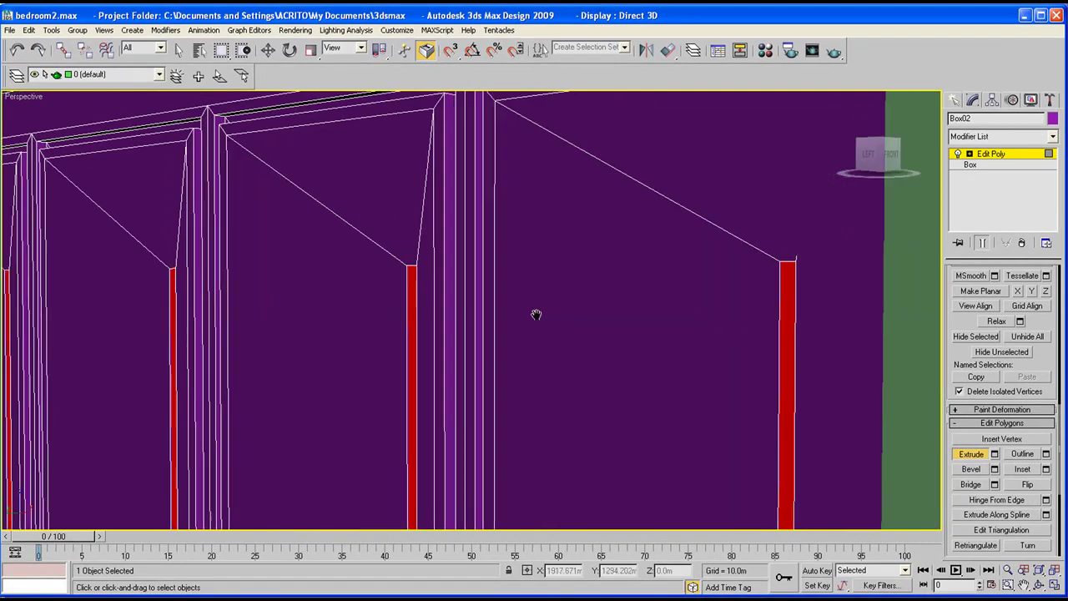
# Inset the handle strips slightly and extrude the inset faces a small amount.
pyautogui.click(1023, 469)
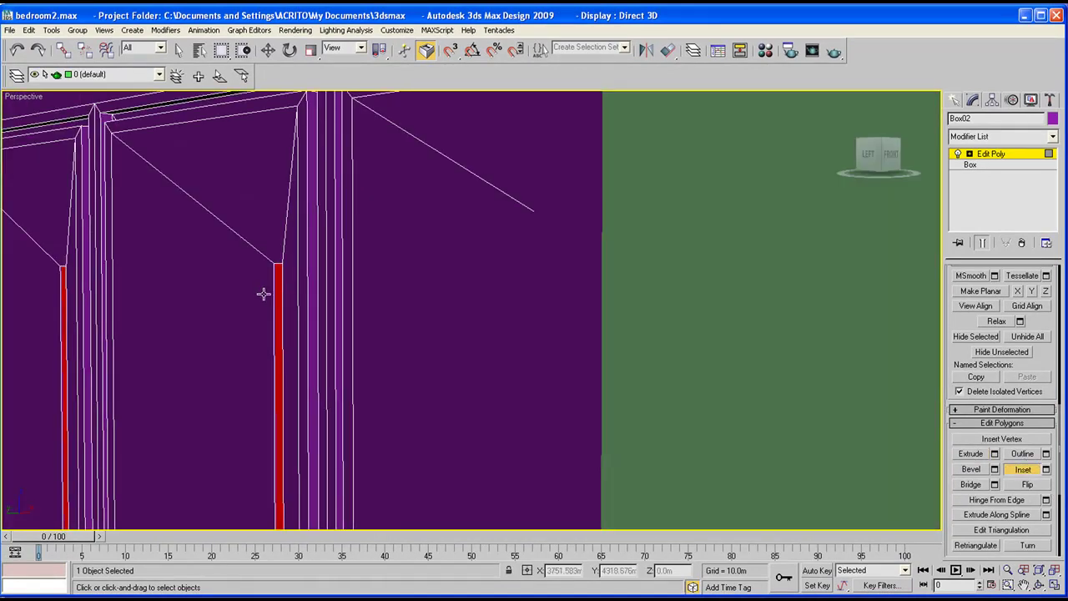
pyautogui.scroll(-3, 263, 294)
pyautogui.scroll(5, 315, 308)
pyautogui.moveTo(259, 316); pyautogui.dragTo(341, 302, button='middle')
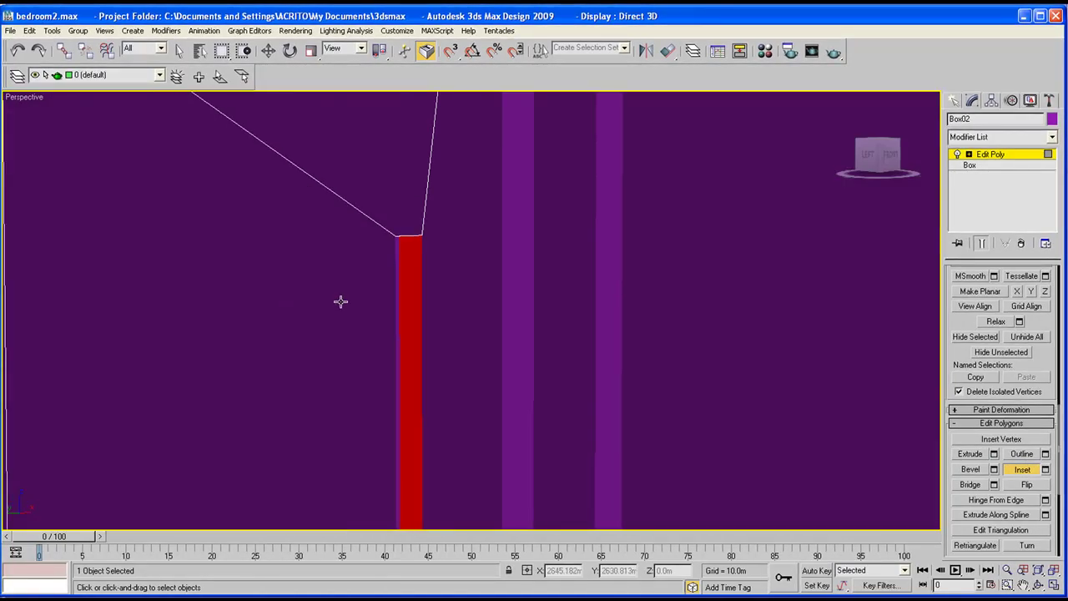
pyautogui.moveTo(408, 283); pyautogui.dragTo(408, 281)
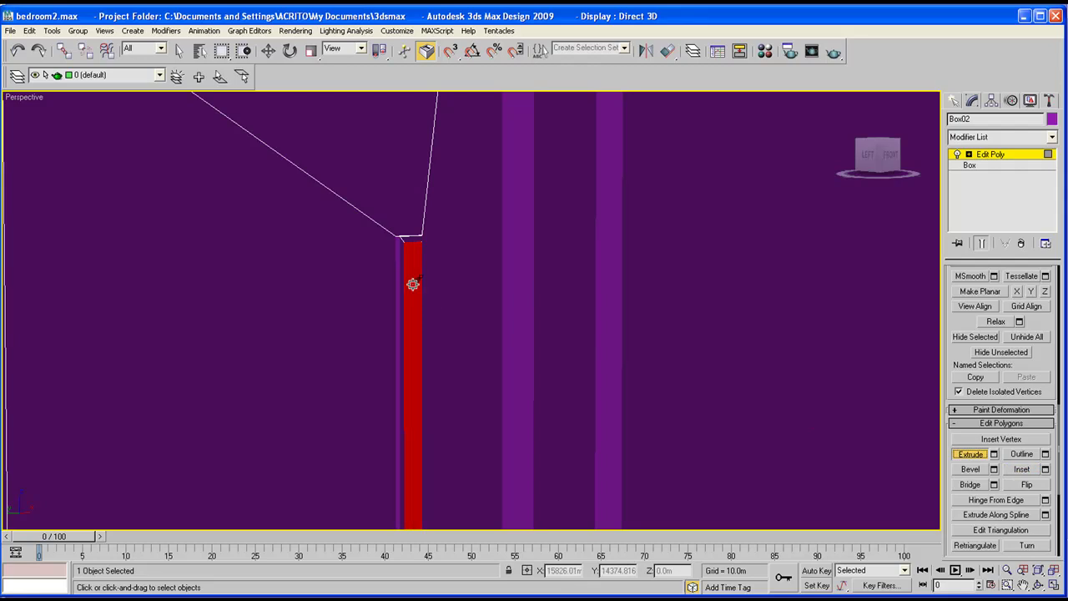
pyautogui.moveTo(412, 284); pyautogui.dragTo(413, 283)
# Bevel the handle faces outward so they widen, and extrude them slightly to complete the handle profile.
pyautogui.click(972, 469)
pyautogui.moveTo(406, 270); pyautogui.dragTo(402, 268)
pyautogui.moveTo(402, 268); pyautogui.dragTo(335, 254, button='middle')
pyautogui.click(970, 454)
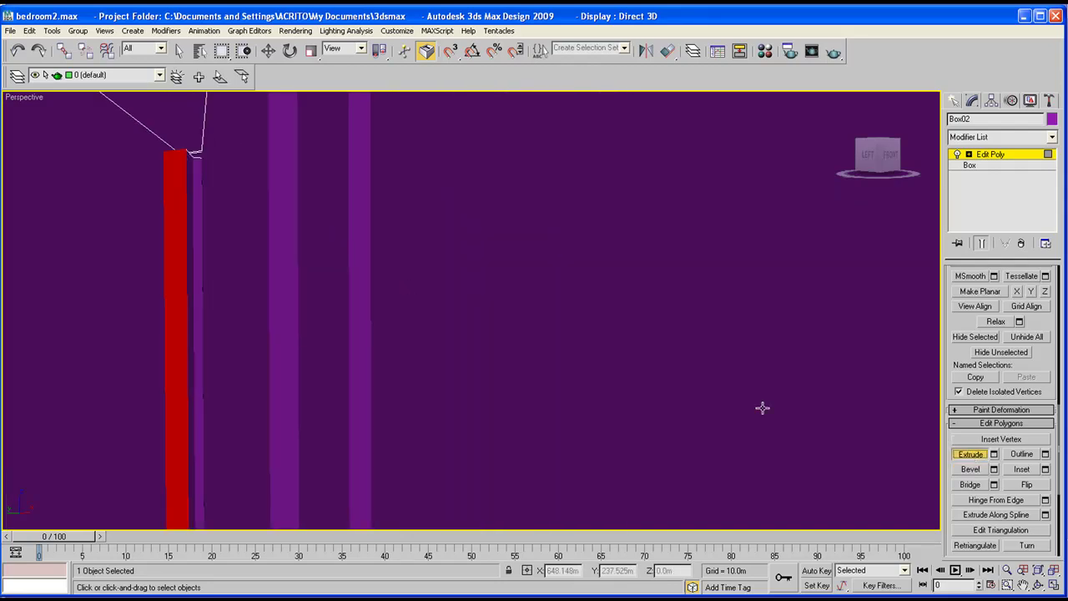
pyautogui.moveTo(177, 196); pyautogui.dragTo(178, 194)
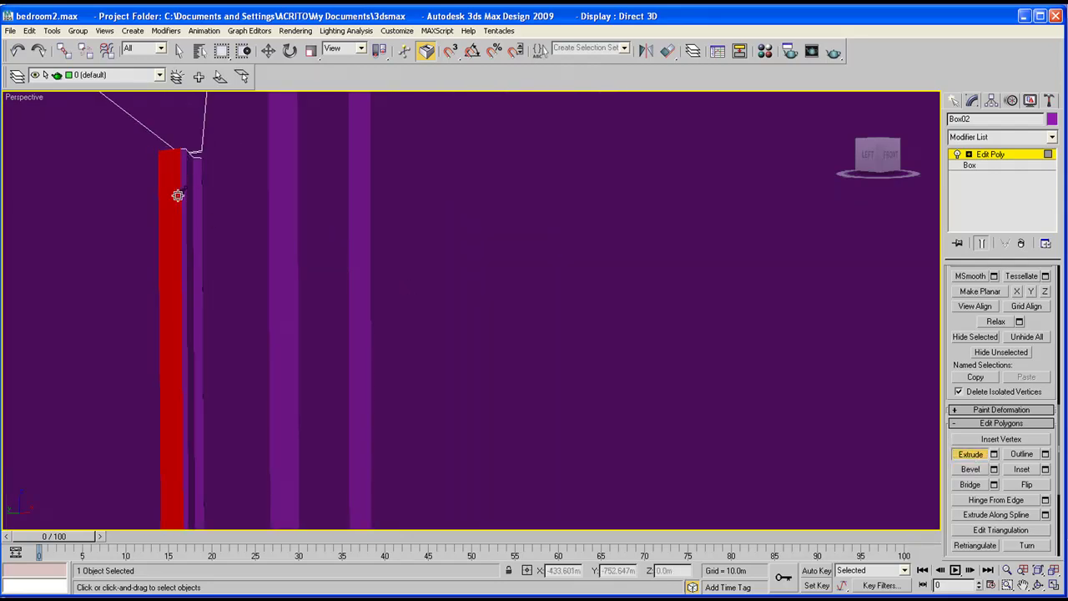
pyautogui.scroll(-5, 174, 201)
pyautogui.moveTo(181, 204); pyautogui.dragTo(260, 125, button='middle')
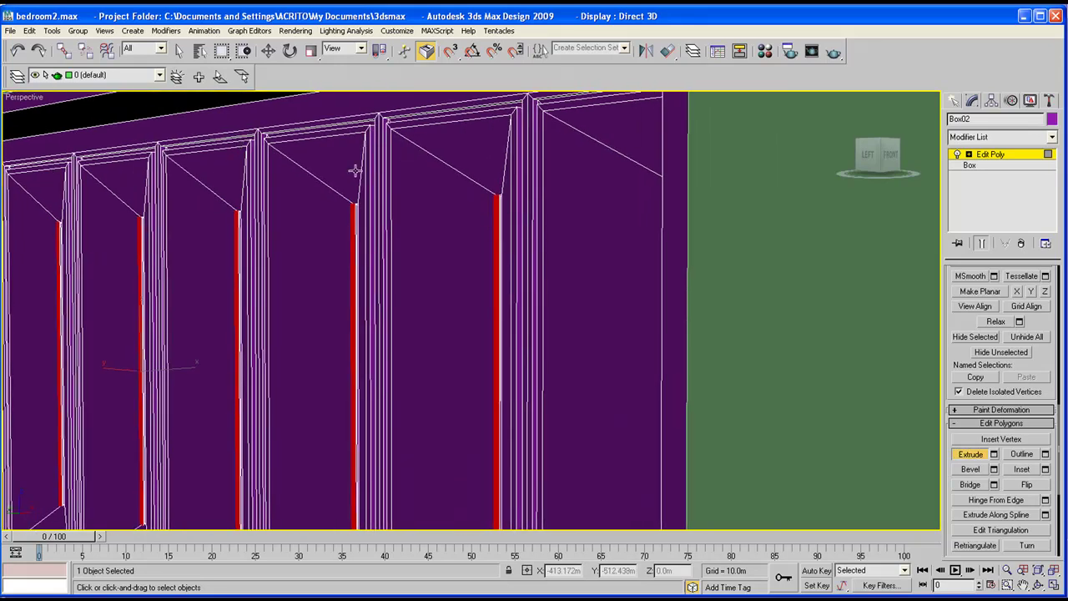
# Clear the selection of the handle polygons on the wardrobe doors.
pyautogui.click(1038, 584)
pyautogui.scroll(-3, 591, 261)
pyautogui.moveTo(503, 289); pyautogui.dragTo(436, 282)
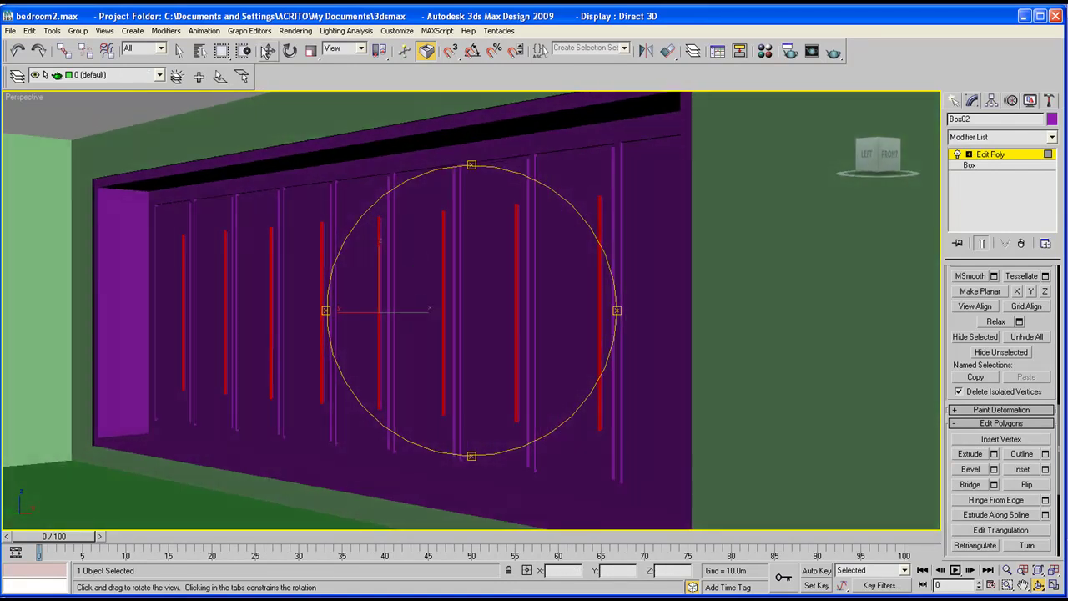
pyautogui.click(267, 51)
pyautogui.click(300, 276)
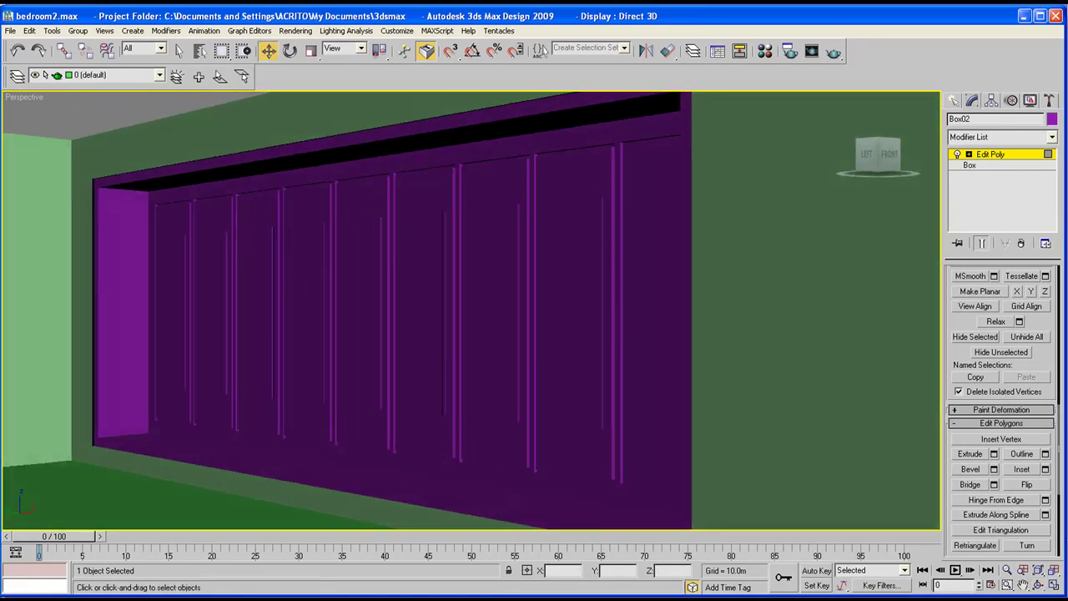
# Examine the built-in wardrobe with its door panels and handles within the room from several angles.
pyautogui.moveTo(413, 488); pyautogui.dragTo(493, 452, button='middle')
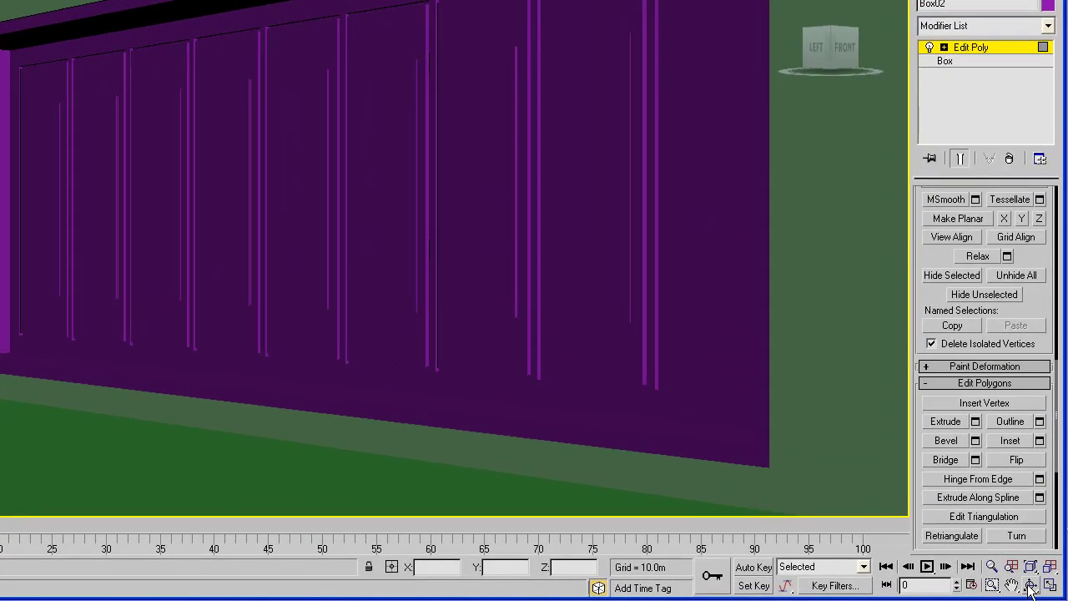
pyautogui.hotkey('ctrl', 'r')
pyautogui.scroll(-2, 264, 252)
pyautogui.moveTo(264, 252); pyautogui.dragTo(273, 315)
pyautogui.scroll(-2, 292, 284)
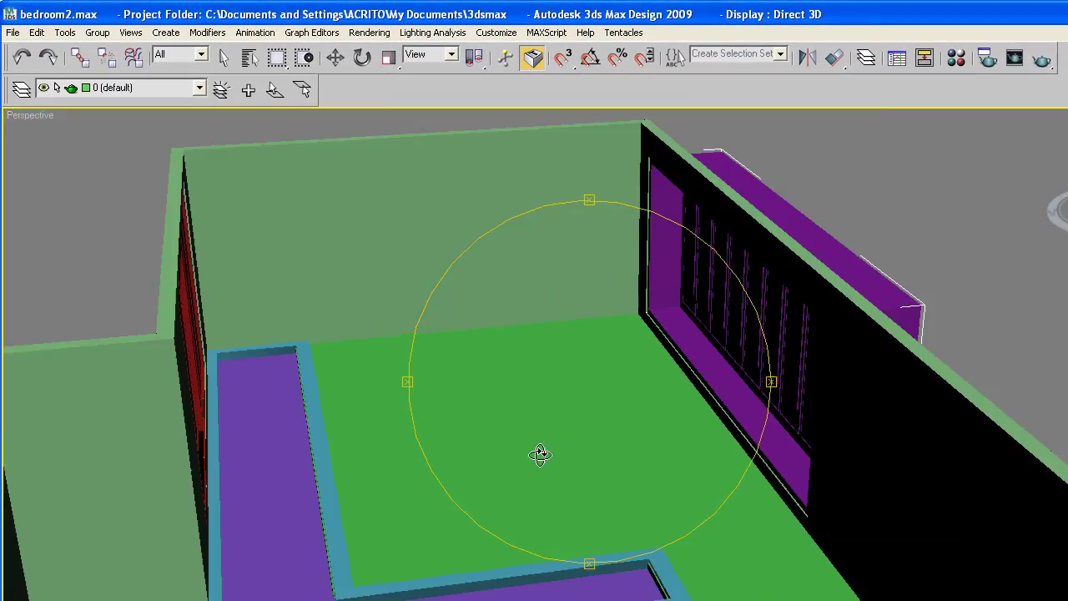
pyautogui.moveTo(540, 455); pyautogui.dragTo(515, 407)
pyautogui.moveTo(500, 360); pyautogui.dragTo(577, 382)
pyautogui.moveTo(498, 366); pyautogui.dragTo(704, 383)
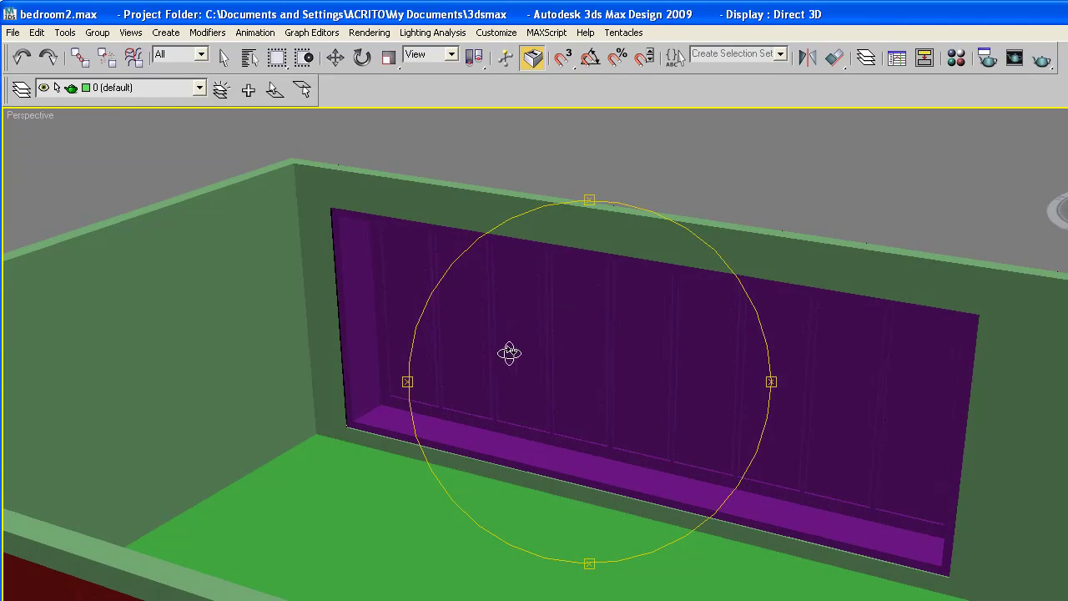
pyautogui.moveTo(606, 397); pyautogui.dragTo(418, 289)
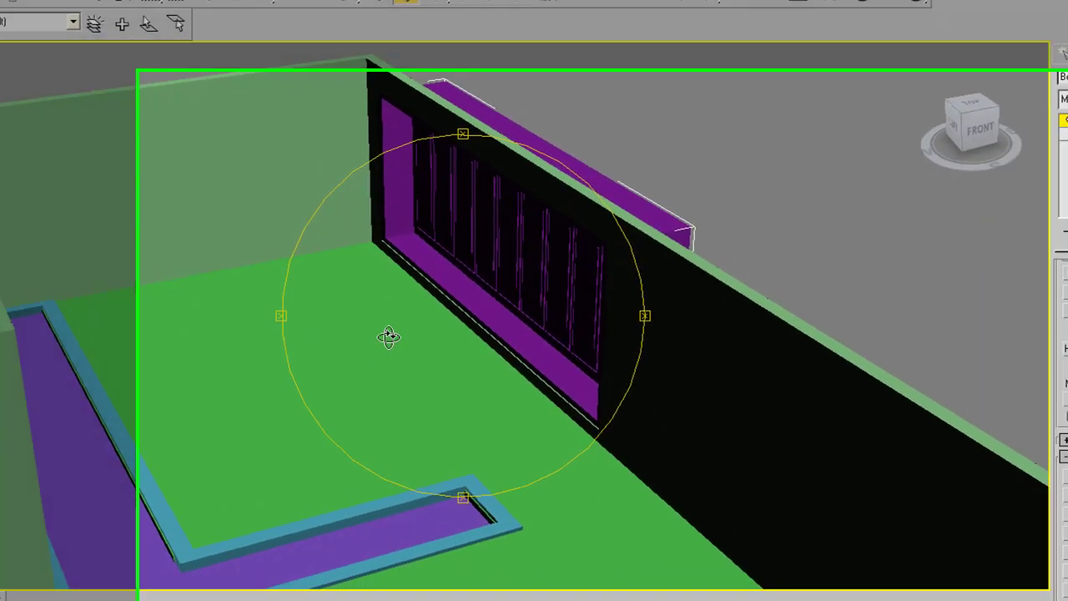